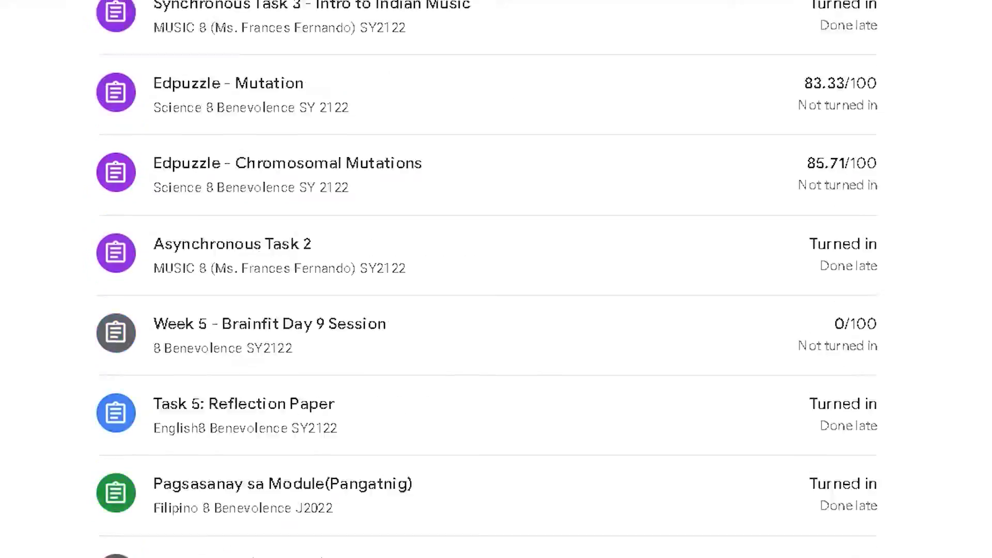
{"action": "scroll", "coordinate": [496, 279], "scroll_direction": "down", "scroll_amount": 10}
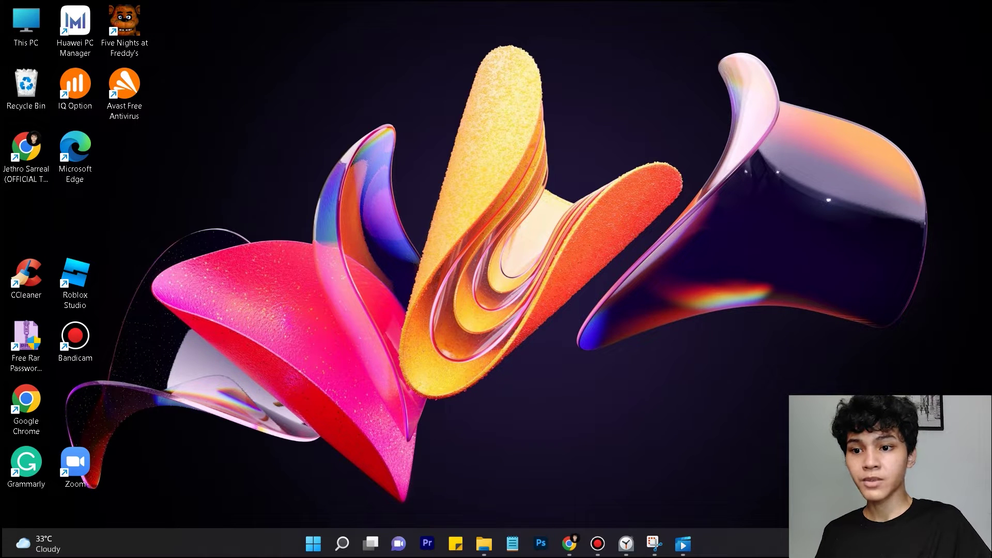
Switch to Chrome and load canva.com in the new browser tab.
{"action": "mouse_move", "coordinate": [569, 544]}
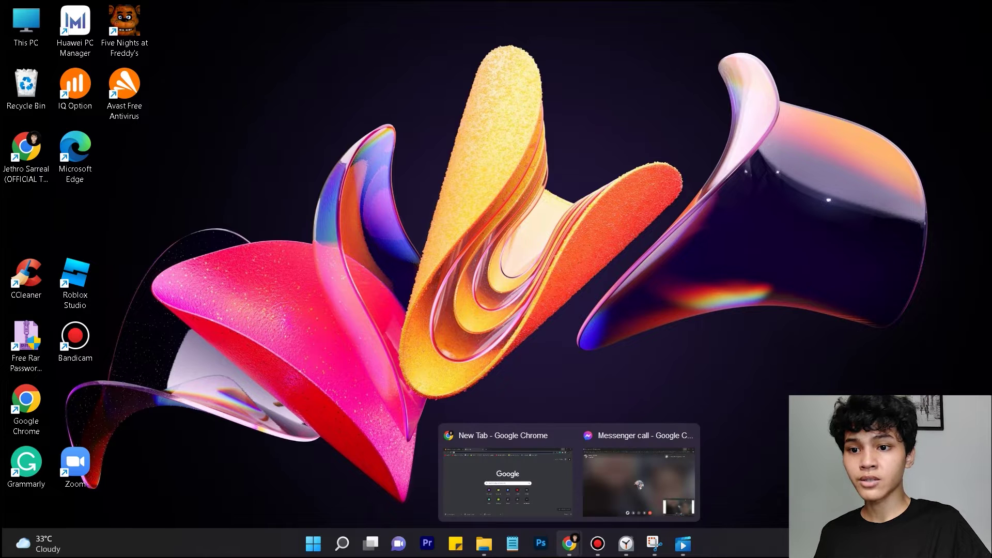
{"action": "left_click", "coordinate": [527, 486]}
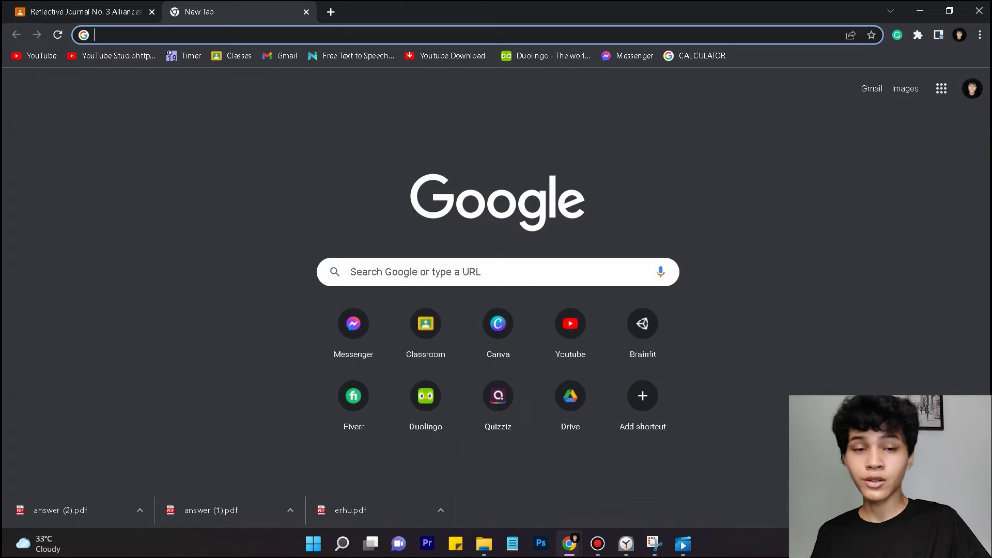
{"action": "left_click", "coordinate": [91, 6]}
{"action": "left_click", "coordinate": [259, 6]}
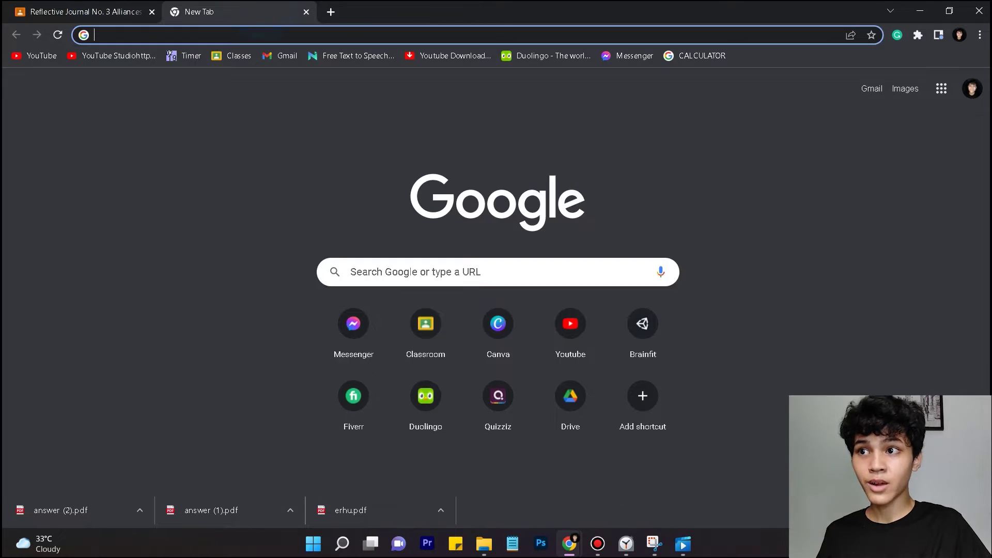
{"action": "left_click", "coordinate": [126, 7]}
{"action": "left_click", "coordinate": [233, 6]}
{"action": "left_click", "coordinate": [141, 6]}
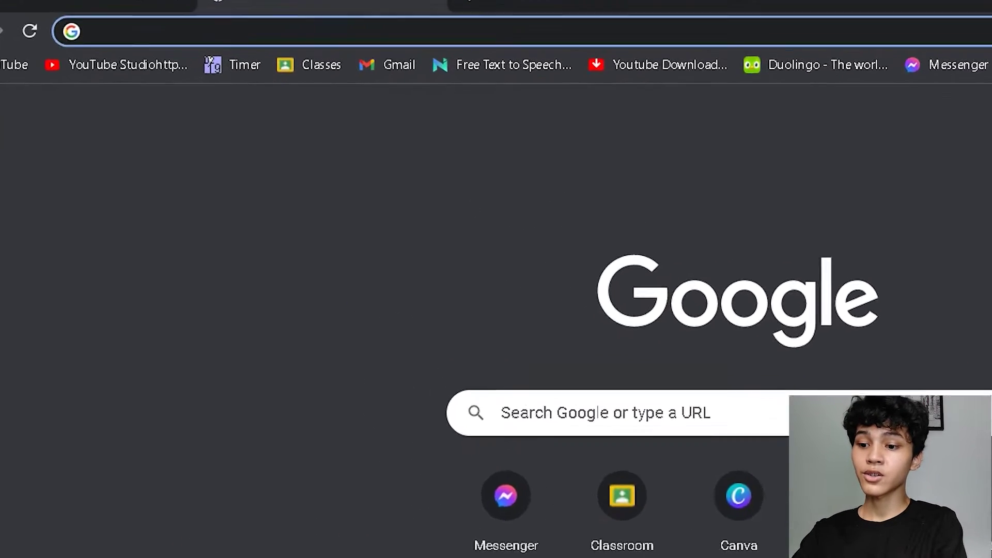
{"action": "type", "text": "CANVa.com"}
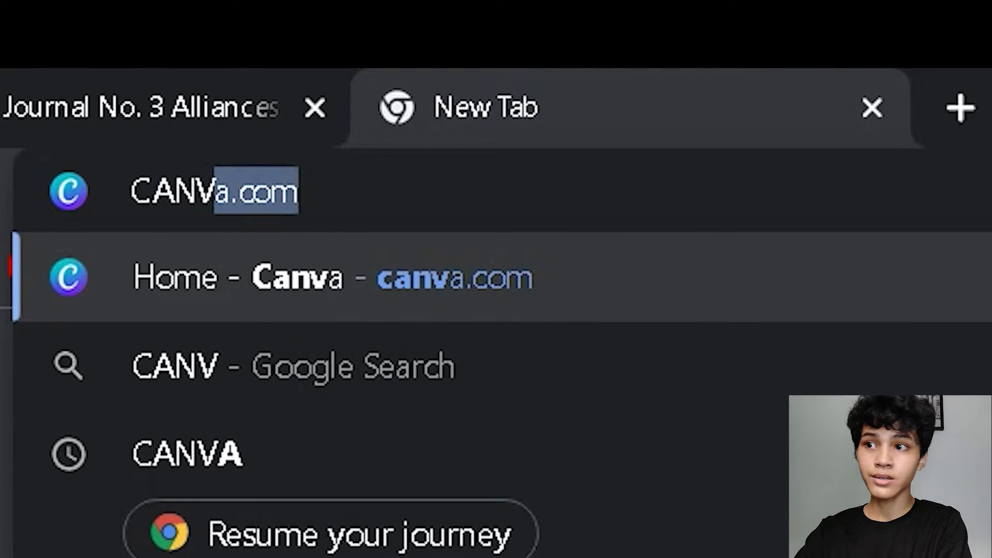
{"action": "key", "text": "Return"}
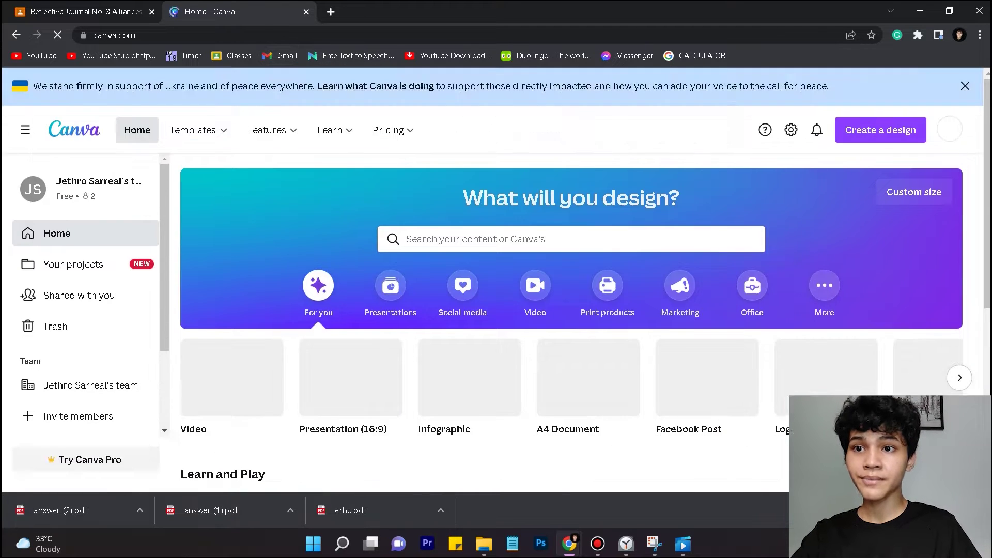
Check the Reflective Journal No. 3 assignment and create a blank Presentation (16:9) design in Canva.
{"action": "left_click", "coordinate": [37, 10]}
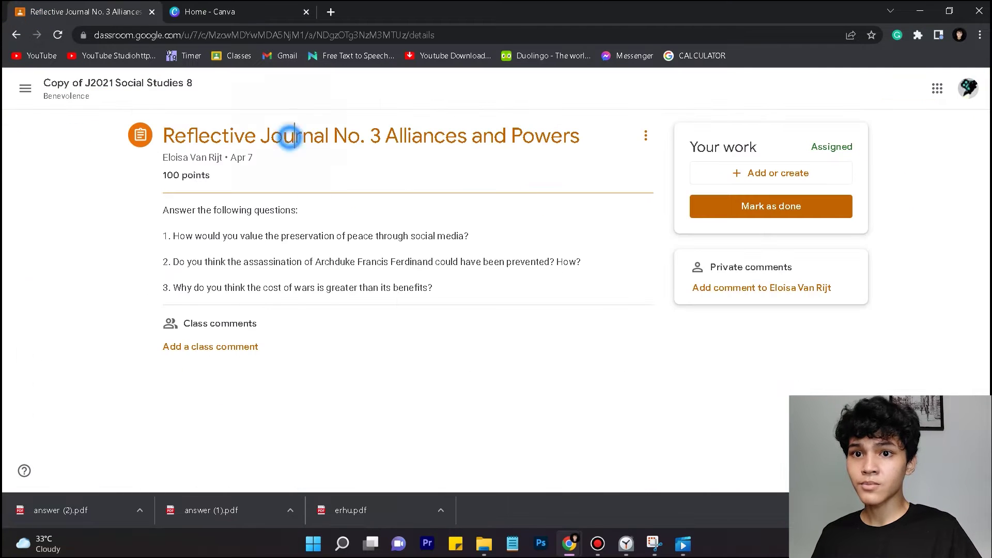
{"action": "left_click", "coordinate": [835, 147]}
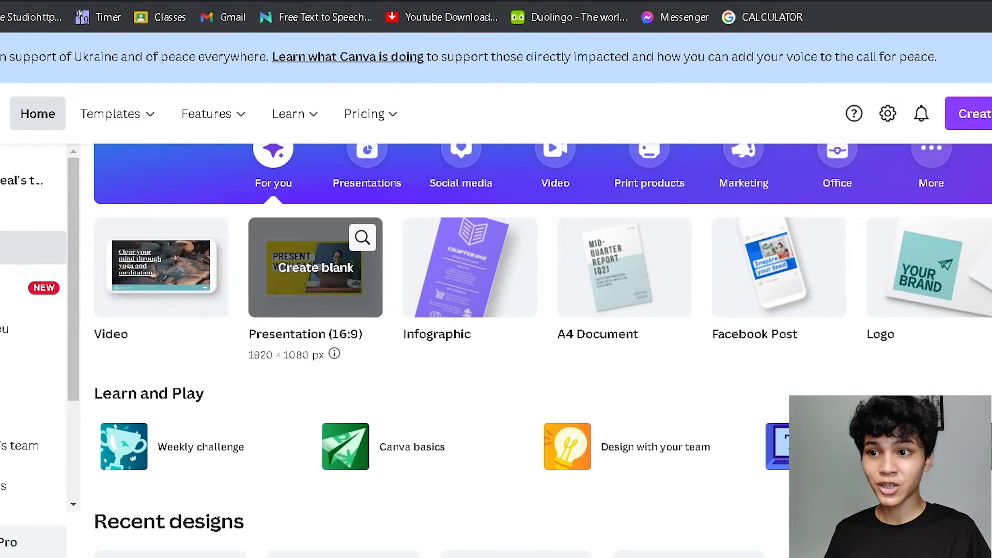
{"action": "left_click", "coordinate": [315, 272]}
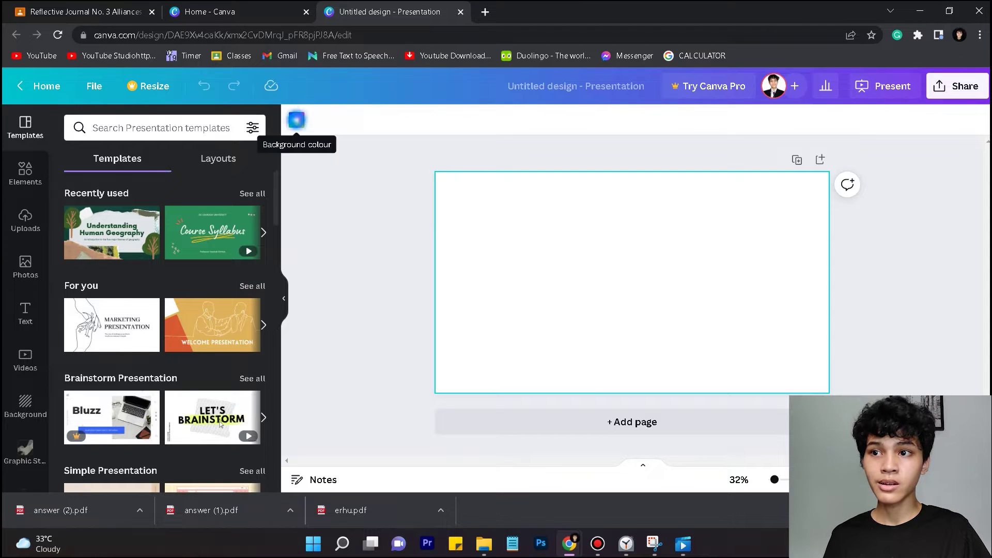
Set the blank page's background colour to Black #000000.
{"action": "left_click", "coordinate": [296, 119]}
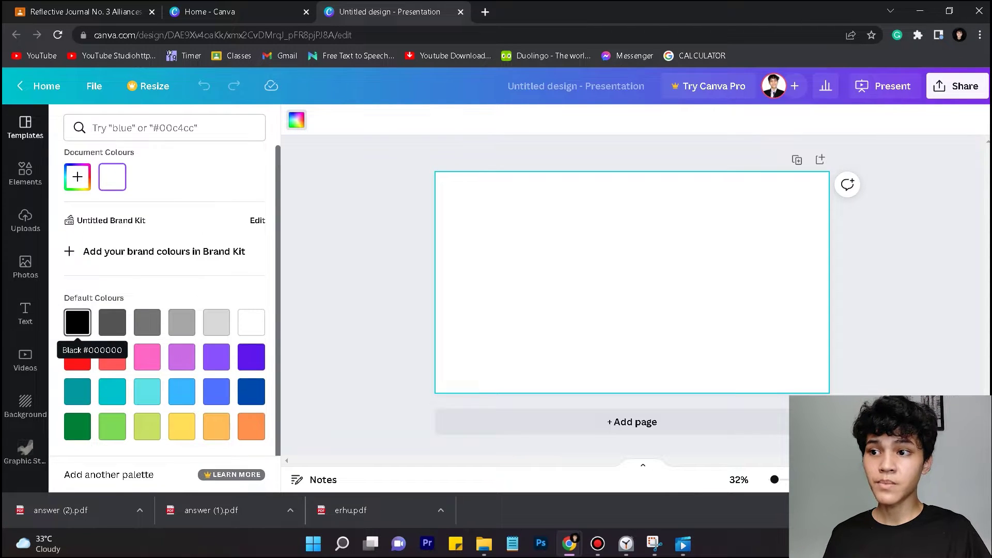
{"action": "left_click", "coordinate": [78, 322]}
{"action": "left_click", "coordinate": [540, 266]}
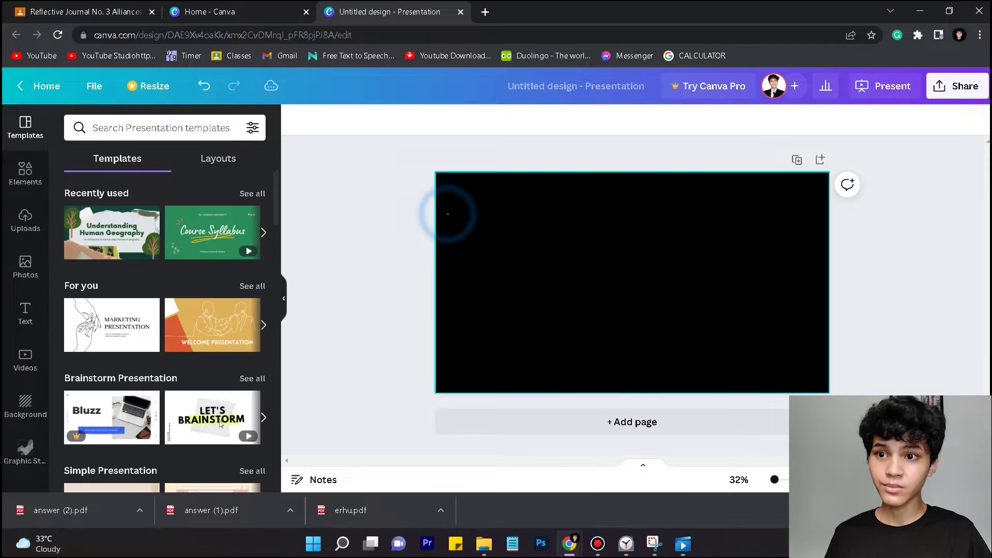
Add a subheading text box and move it to the upper-left area of the black page.
{"action": "left_click", "coordinate": [26, 312]}
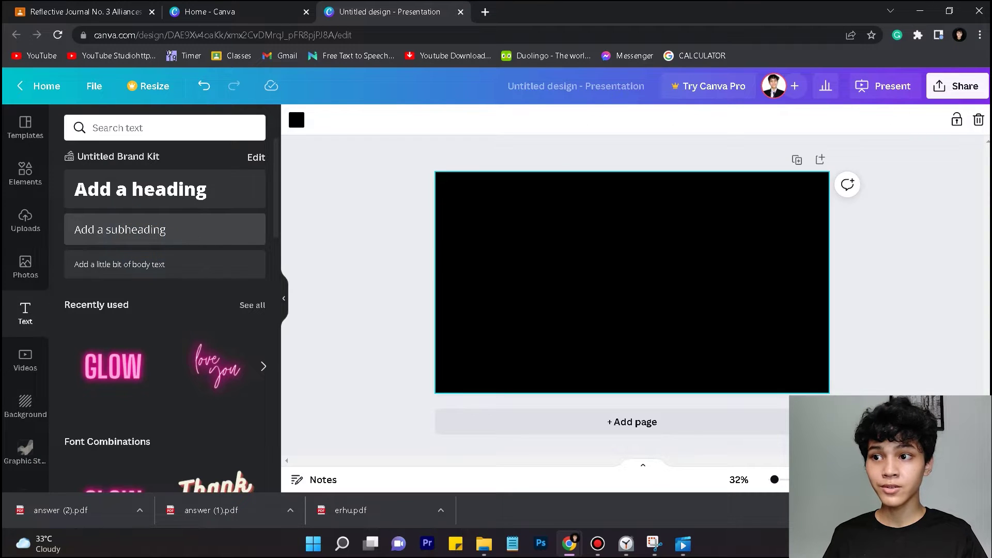
{"action": "left_click", "coordinate": [120, 229]}
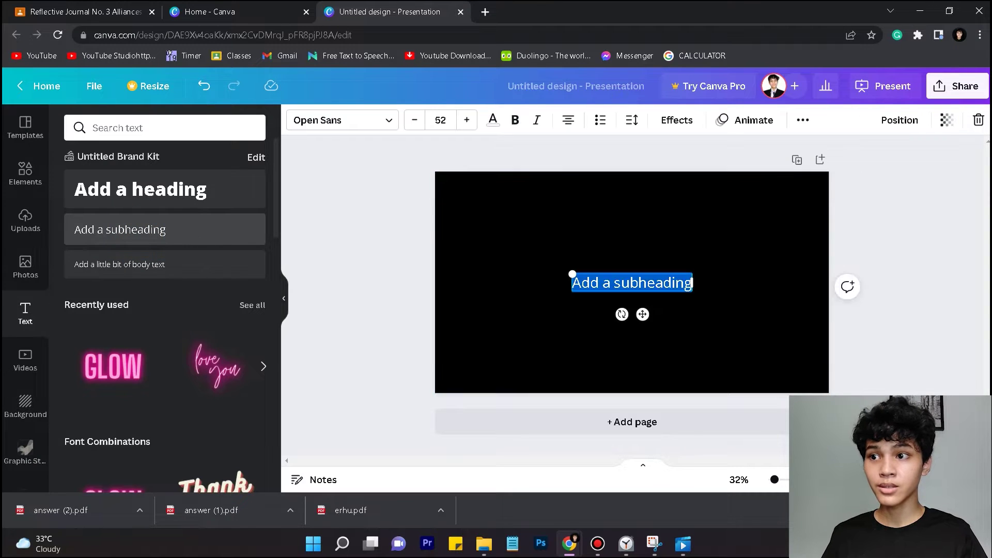
{"action": "left_click_drag", "start_coordinate": [683, 282], "coordinate": [600, 204]}
{"action": "left_click", "coordinate": [531, 198]}
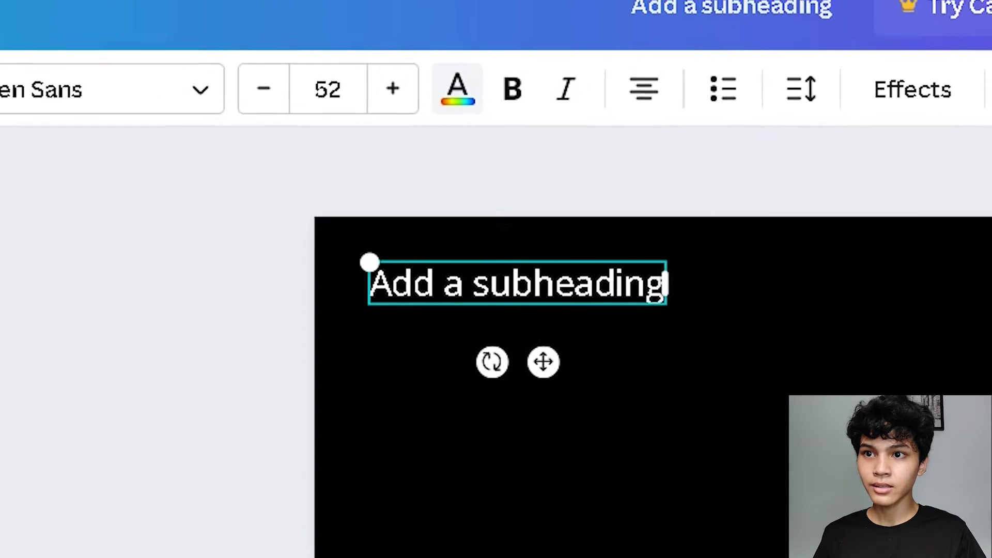
Set the subheading's text colour to yellow.
{"action": "left_click", "coordinate": [488, 87]}
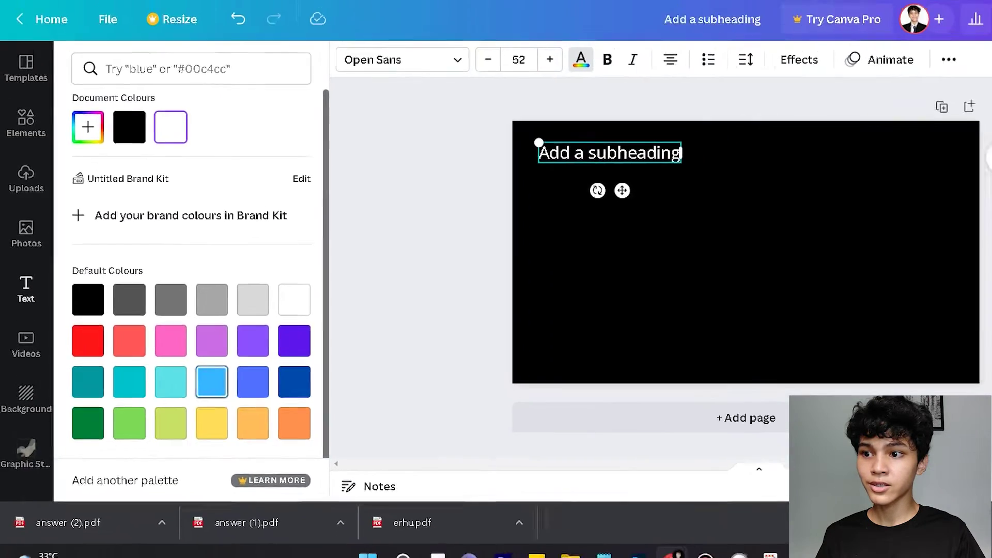
{"action": "left_click", "coordinate": [316, 467]}
{"action": "left_click", "coordinate": [560, 308]}
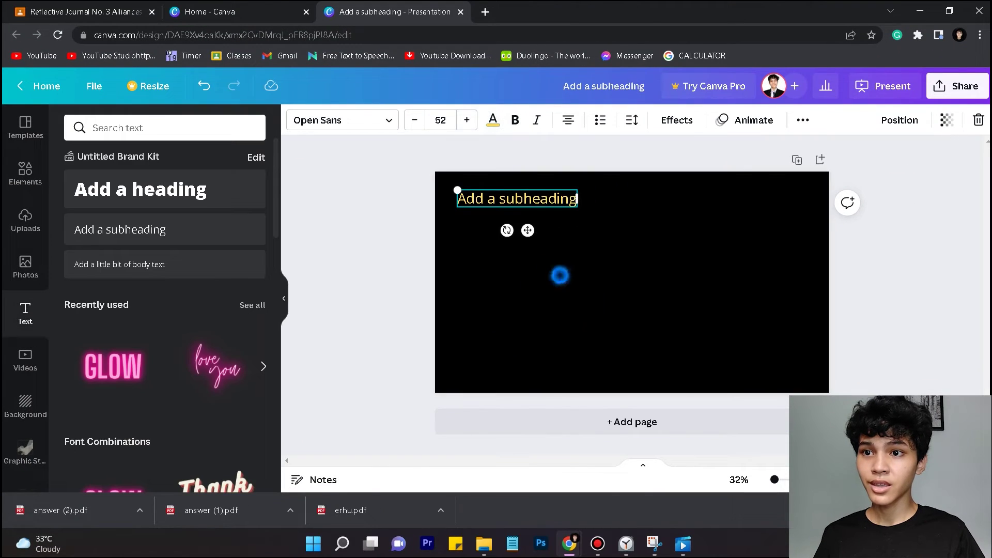
{"action": "left_click", "coordinate": [560, 274]}
Duplicate the yellow subheading, placing the copy below the original with white text.
{"action": "left_click", "coordinate": [553, 198]}
{"action": "key", "text": "ctrl+c"}
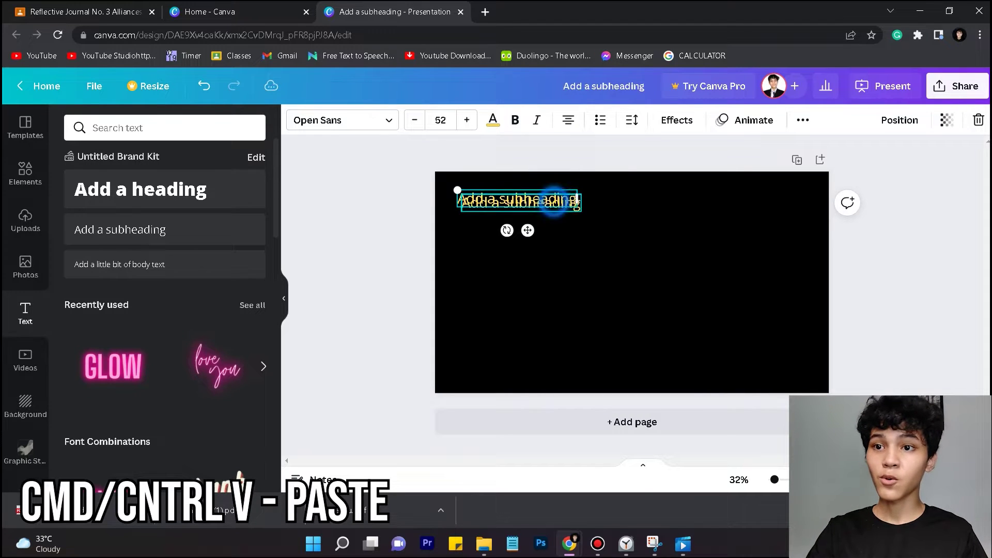
{"action": "key", "text": "ctrl+v"}
{"action": "left_click_drag", "start_coordinate": [521, 283], "coordinate": [542, 274]}
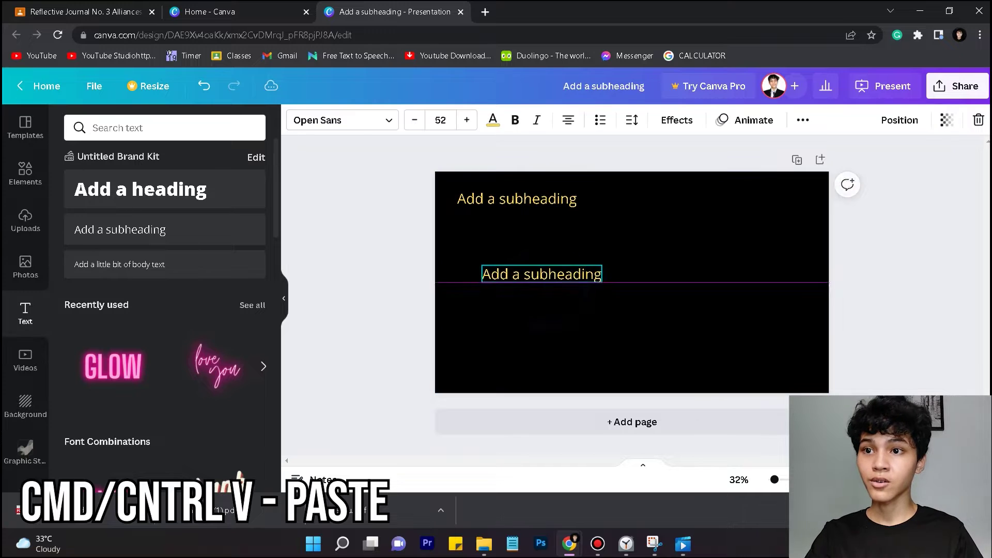
{"action": "left_click", "coordinate": [493, 120]}
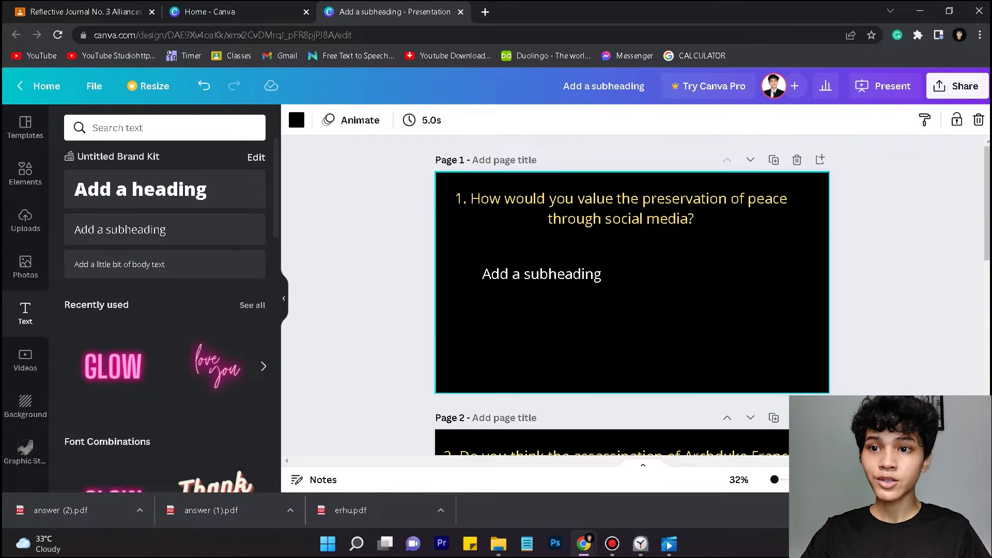
Shift the white subheading on page 1 slightly toward the page's left edge.
{"action": "scroll", "coordinate": [632, 305], "scroll_direction": "down", "scroll_amount": 6}
{"action": "scroll", "coordinate": [632, 305], "scroll_direction": "up", "scroll_amount": 3}
{"action": "scroll", "coordinate": [633, 310], "scroll_direction": "up", "scroll_amount": 4}
{"action": "left_click", "coordinate": [120, 230]}
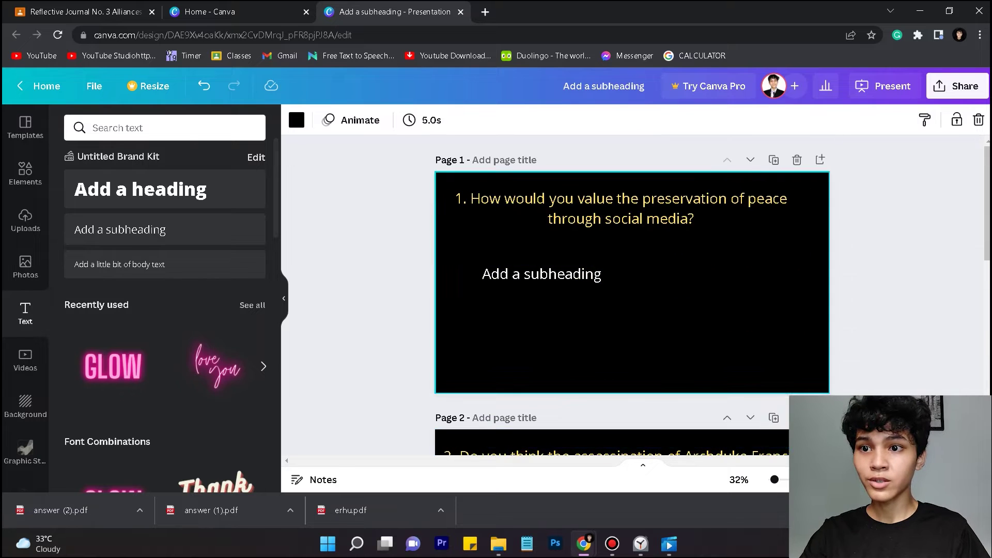
{"action": "mouse_move", "coordinate": [542, 273]}
{"action": "left_mouse_down"}
{"action": "mouse_move", "coordinate": [656, 306]}
{"action": "mouse_move", "coordinate": [708, 274]}
{"action": "mouse_move", "coordinate": [680, 291]}
{"action": "mouse_move", "coordinate": [511, 291]}
{"action": "mouse_move", "coordinate": [536, 274]}
{"action": "left_mouse_up"}
{"action": "left_click", "coordinate": [636, 258]}
{"action": "scroll", "coordinate": [632, 228], "scroll_direction": "down", "scroll_amount": 3}
{"action": "scroll", "coordinate": [633, 310], "scroll_direction": "down", "scroll_amount": 3}
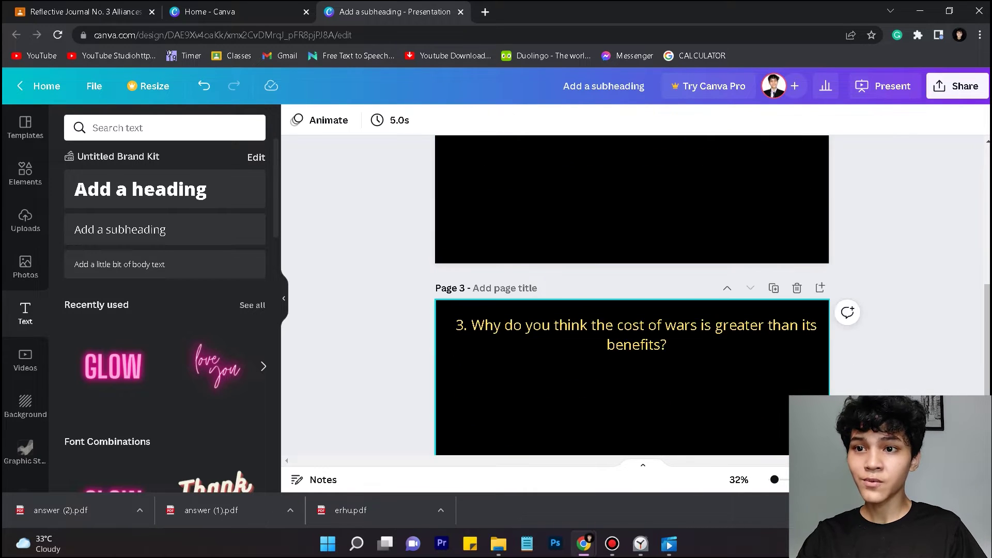
Copy the white subheading on page 1 and paste it onto page 3 for that question's answer.
{"action": "scroll", "coordinate": [633, 310], "scroll_direction": "up", "scroll_amount": 5}
{"action": "left_click", "coordinate": [549, 221]}
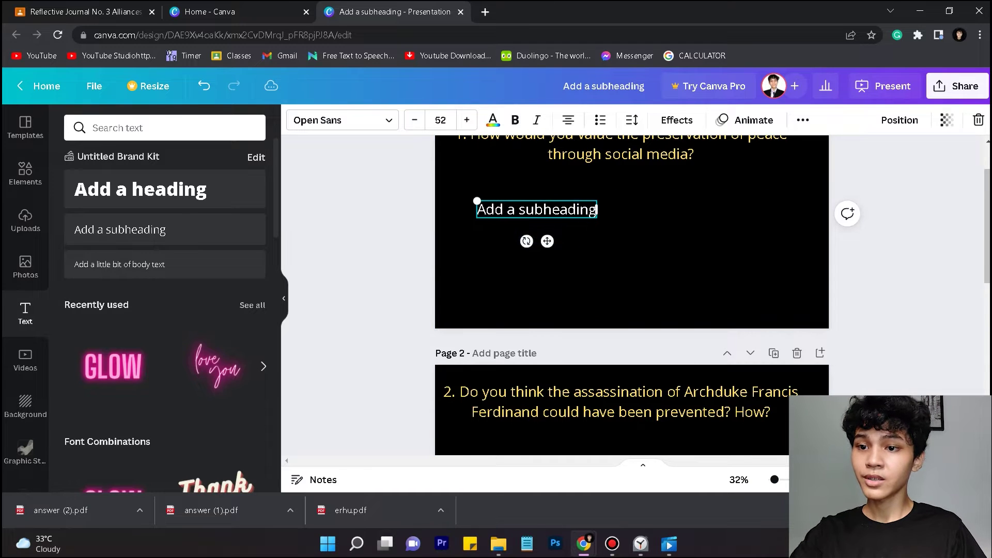
{"action": "scroll", "coordinate": [594, 269], "scroll_direction": "down", "scroll_amount": 5}
{"action": "left_click", "coordinate": [594, 327]}
{"action": "scroll", "coordinate": [595, 327], "scroll_direction": "down", "scroll_amount": 5}
{"action": "left_click", "coordinate": [595, 326]}
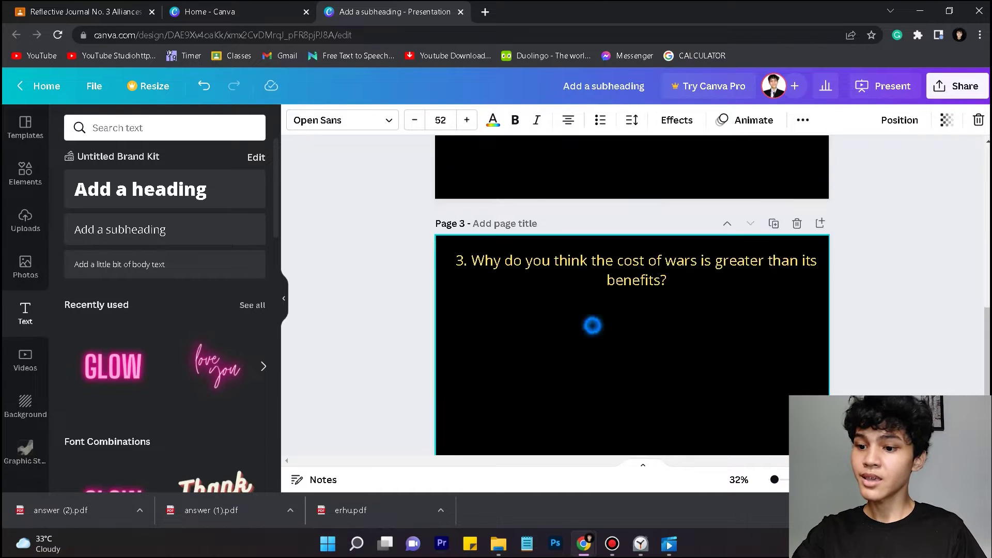
{"action": "key", "text": "ctrl+v"}
{"action": "scroll", "coordinate": [594, 310], "scroll_direction": "up", "scroll_amount": 9}
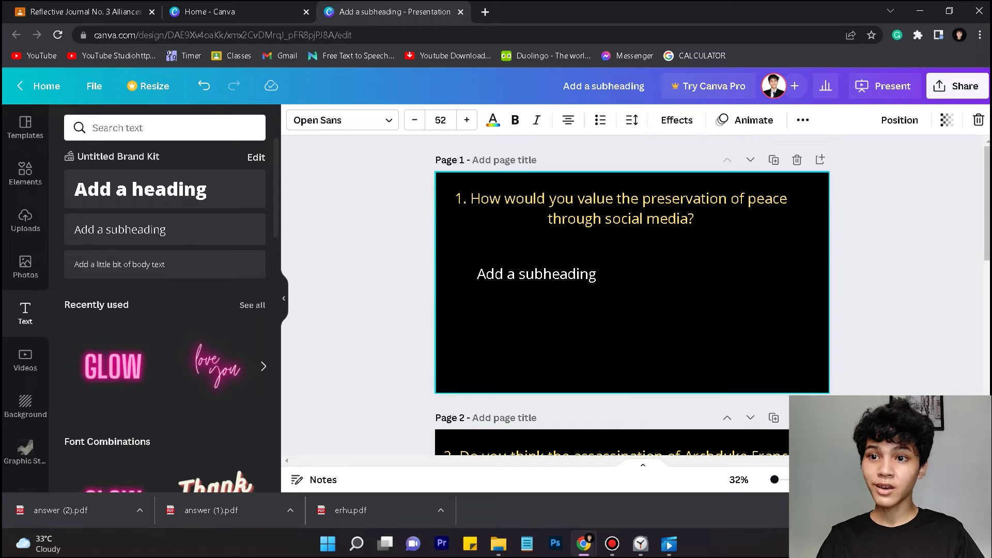
Replace page 1's subheading with the answer that social media is a pathway for communication among its billions of users every day, and widen the box.
{"action": "left_click", "coordinate": [554, 282]}
{"action": "left_click", "coordinate": [587, 274]}
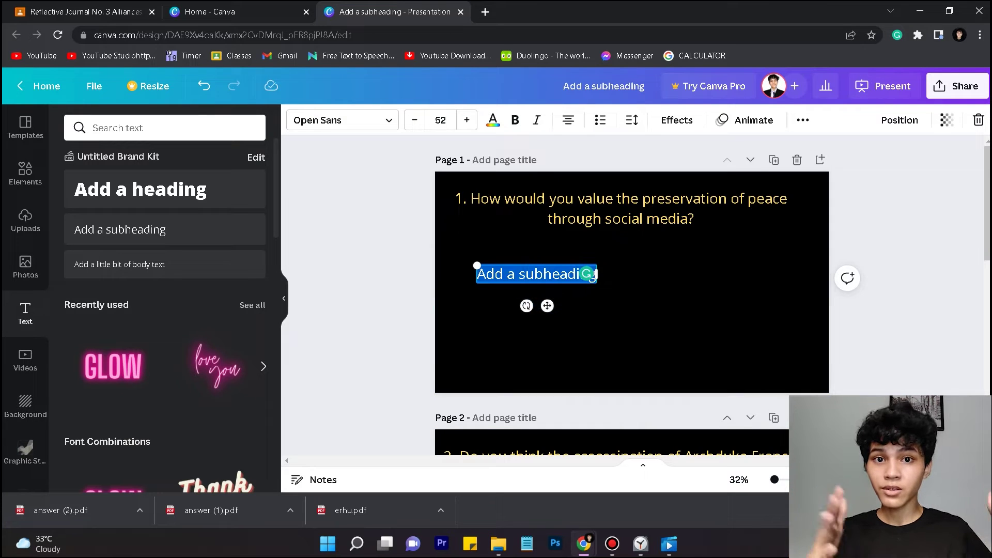
{"action": "left_click_drag", "start_coordinate": [547, 306], "coordinate": [527, 284]}
{"action": "left_click", "coordinate": [594, 327]}
{"action": "double_click", "coordinate": [517, 252]}
{"action": "type", "text": "- it has great value bacause social"}
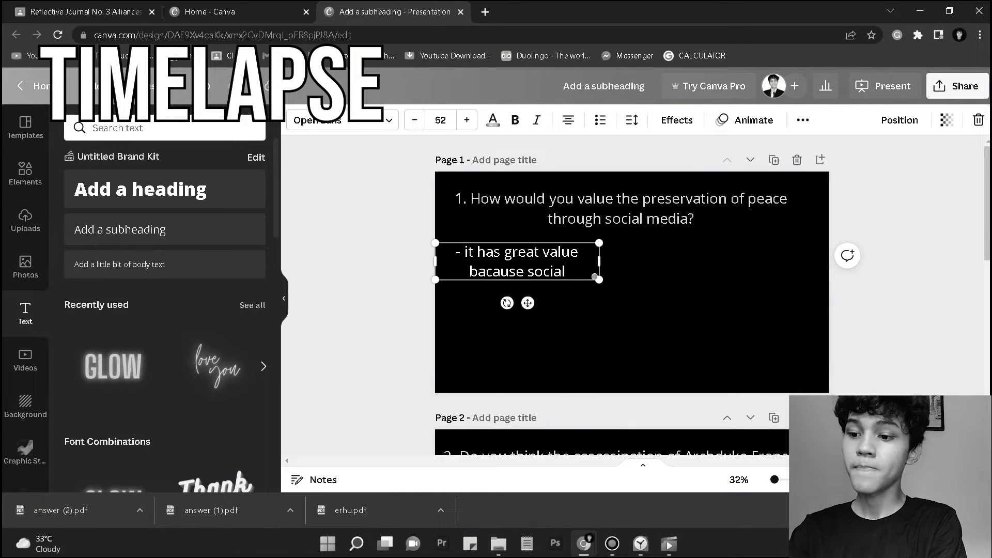
{"action": "type", "text": " media is a pathway for communication to its billions of users every day."}
{"action": "scroll", "coordinate": [606, 274], "scroll_direction": "down", "scroll_amount": 1}
{"action": "left_click_drag", "start_coordinate": [599, 260], "coordinate": [813, 216]}
Duplicate the answer below, stating that social media influences the young generation to do something good or terrible, so we must be aware of its use.
{"action": "key", "text": "ctrl+c"}
{"action": "key", "text": "ctrl+v"}
{"action": "left_click_drag", "start_coordinate": [633, 228], "coordinate": [632, 253]}
{"action": "type", "text": "- "}
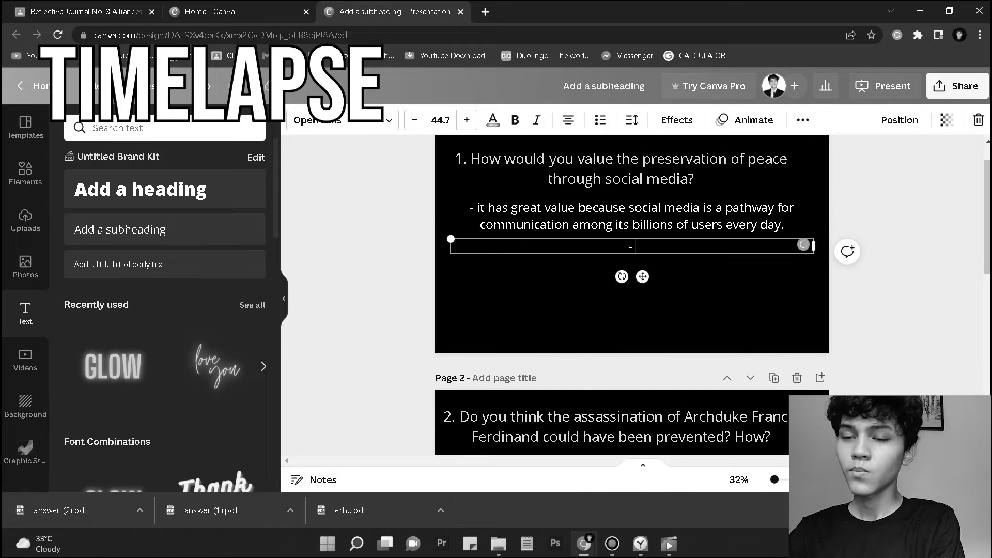
{"action": "type", "text": "social media influences people especially the young generation to do something good or terrible. So we must be aware of how we use it every day."}
{"action": "left_click_drag", "start_coordinate": [536, 273], "coordinate": [536, 277]}
Add a third page 1 point saying spreading love and peace is greater than fake news and hate speech, and to entertain or educate the youth.
{"action": "key", "text": "ctrl+c"}
{"action": "key", "text": "ctrl+v"}
{"action": "left_click_drag", "start_coordinate": [536, 282], "coordinate": [537, 326]}
{"action": "left_click", "coordinate": [536, 326]}
{"action": "type", "text": "- spreading love and peace are much greater that spreading fake news and hate speech.  We must teach people to s"}
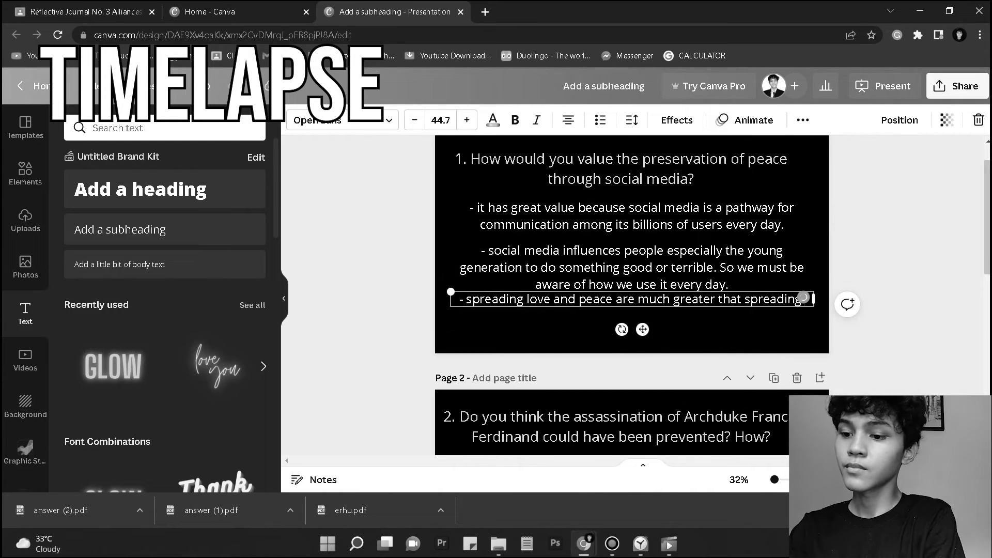
{"action": "key", "text": "BackSpace"}
{"action": "type", "text": "use it to entertain or educate the youth."}
Add a subheading on page 2 reading 'Yes, If war didn't start it would have saved his life against his enemies worldwide.'.
{"action": "scroll", "coordinate": [632, 310], "scroll_direction": "down", "scroll_amount": 3}
{"action": "left_click", "coordinate": [165, 230]}
{"action": "type", "text": "Yes, If war didn't start"}
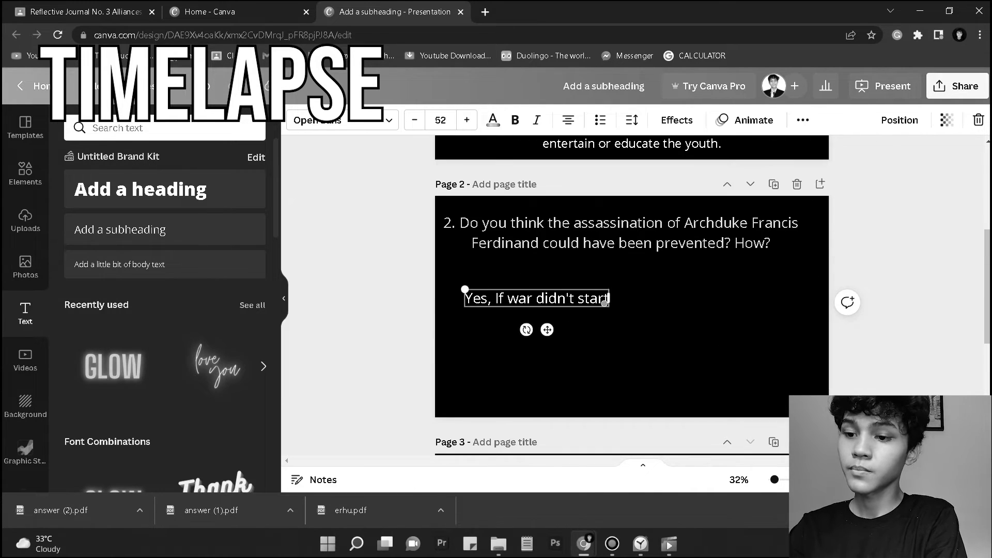
{"action": "type", "text": " it would have saved his life against his enemies worldwide."}
Duplicate page 2's answer as '- The war he once ignited becomes the worst decision of his life taking his life away mindlessly.'.
{"action": "key", "text": "ctrl+d"}
{"action": "key", "text": "ctrl+a"}
{"action": "type", "text": "- The war haven't"}
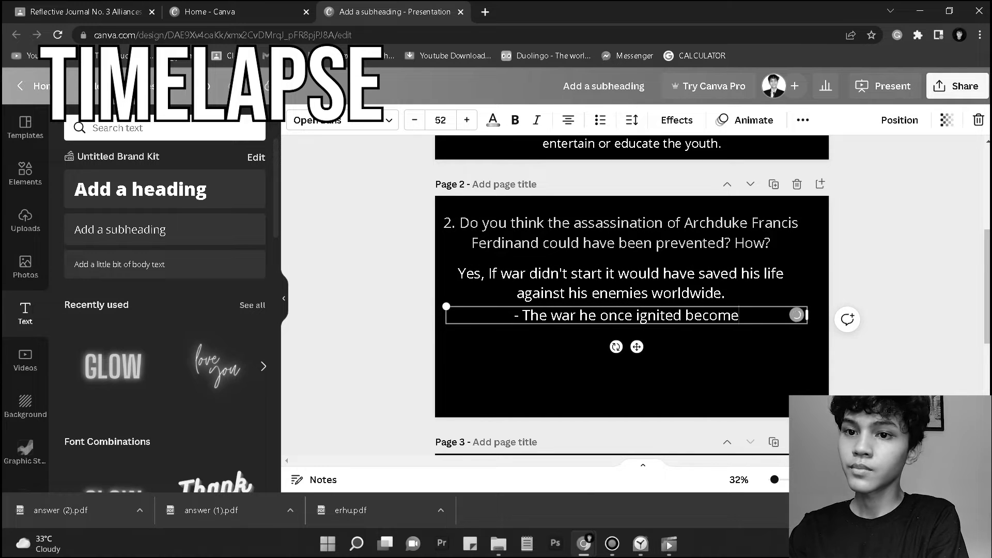
{"action": "type", "text": "s the worst decision of his life taking his life away mindlessly."}
Duplicate page 2's second point and replace its text with '- the war did not benefit him nor it saves a man's life.'.
{"action": "key", "text": "ctrl+d"}
{"action": "key", "text": "ctrl+a"}
{"action": "type", "text": "- the war did"}
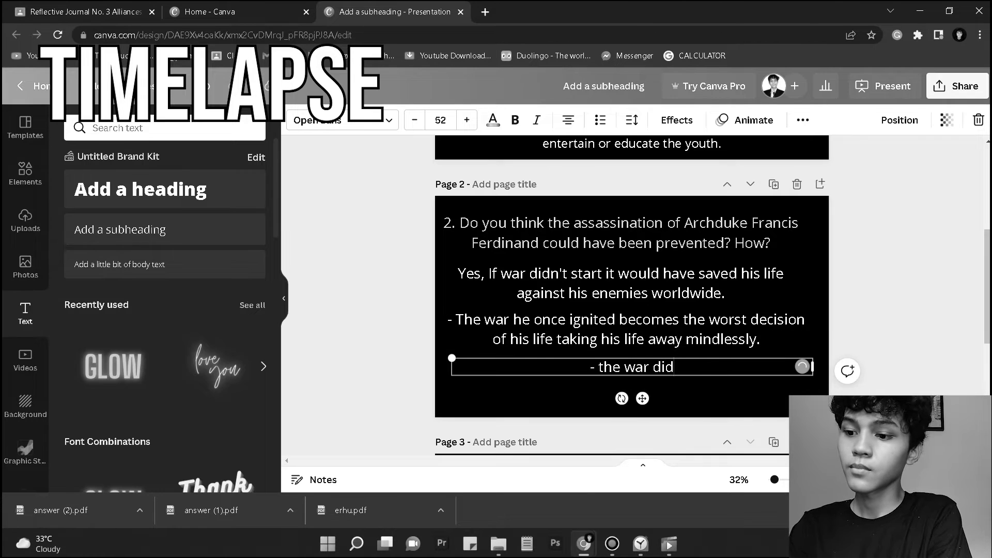
{"action": "type", "text": " not benefit him nor it saves a man's life. He on"}
Add a fitted answer on page 3: '- war seeks greed, destruction, devastation, condemnation, wickedness, and wrath making the world in the worst state of condition.'.
{"action": "scroll", "coordinate": [632, 289], "scroll_direction": "down", "scroll_amount": 5}
{"action": "left_click_drag", "start_coordinate": [165, 229], "coordinate": [509, 251]}
{"action": "double_click", "coordinate": [509, 252]}
{"action": "key", "text": "BackSpace"}
{"action": "type", "text": "- war seeks greed, destruction, devestation, condemnation, wickedness, and wrath making the world more in"}
{"action": "key", "text": "BackSpace"}
{"action": "key", "text": "BackSpace"}
{"action": "key", "text": "BackSpace"}
{"action": "key", "text": "BackSpace"}
{"action": "key", "text": "BackSpace"}
{"action": "key", "text": "BackSpace"}
{"action": "key", "text": "BackSpace"}
{"action": "type", "text": "in the worst state of condition."}
{"action": "left_click_drag", "start_coordinate": [807, 271], "coordinate": [819, 270]}
{"action": "left_click_drag", "start_coordinate": [824, 289], "coordinate": [731, 273]}
Add page 3's second point: 'war costs lives that can't be compared to territorial gains, wealth, achievements, assets, and selfless ambitions.'.
{"action": "left_click_drag", "start_coordinate": [627, 248], "coordinate": [627, 283]}
{"action": "key", "text": "Return"}
{"action": "type", "text": "war cost lives that can't be"}
{"action": "key", "text": "BackSpace"}
{"action": "key", "text": "BackSpace"}
{"action": "key", "text": "BackSpace"}
{"action": "key", "text": "BackSpace"}
{"action": "key", "text": "BackSpace"}
{"action": "key", "text": "BackSpace"}
{"action": "type", "text": "achievements, assets, and selfless ambitions."}
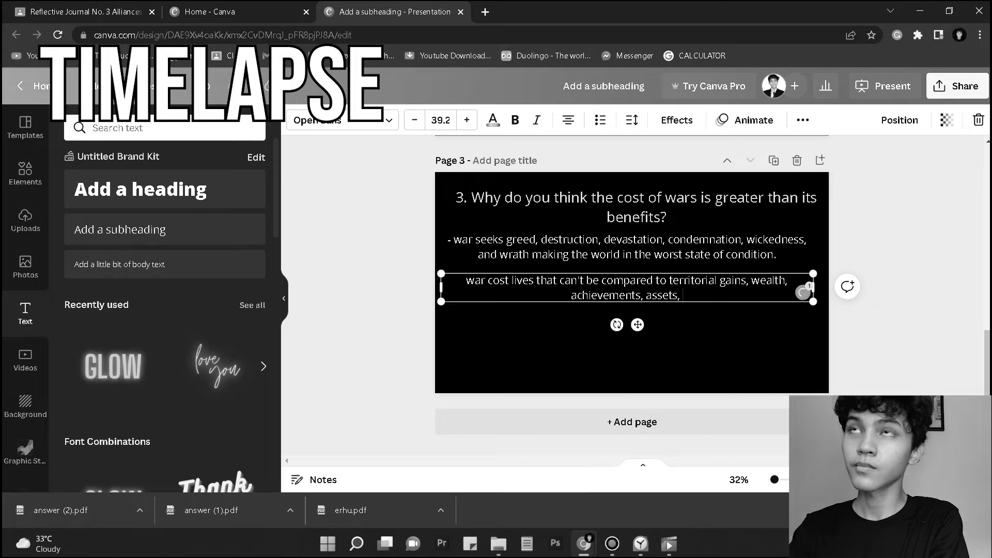
{"action": "left_click", "coordinate": [489, 280]}
{"action": "type", "text": "s"}
Add page 3's third point: no one wins at wars, everyone dies and falls, and no unity and peace leaves humanity diverse and dispersed.
{"action": "key", "text": "Return"}
{"action": "type", "text": "- no one wins at wars, everyone dies and falls. No unity and peace have "}
{"action": "left_click_drag", "start_coordinate": [627, 288], "coordinate": [632, 363]}
{"action": "type", "text": "been involved making humanity diverse and dispersed."}
{"action": "left_click", "coordinate": [801, 317]}
{"action": "key", "text": "BackSpace"}
{"action": "type", "text": "ve"}
Write page 3's last point: '- war costs tears, sweats, blood and sacrifice of millions of soldiers souls, dignity, family, and freedom.'.
{"action": "double_click", "coordinate": [592, 357]}
{"action": "key", "text": "ctrl+a"}
{"action": "type", "text": "- be"}
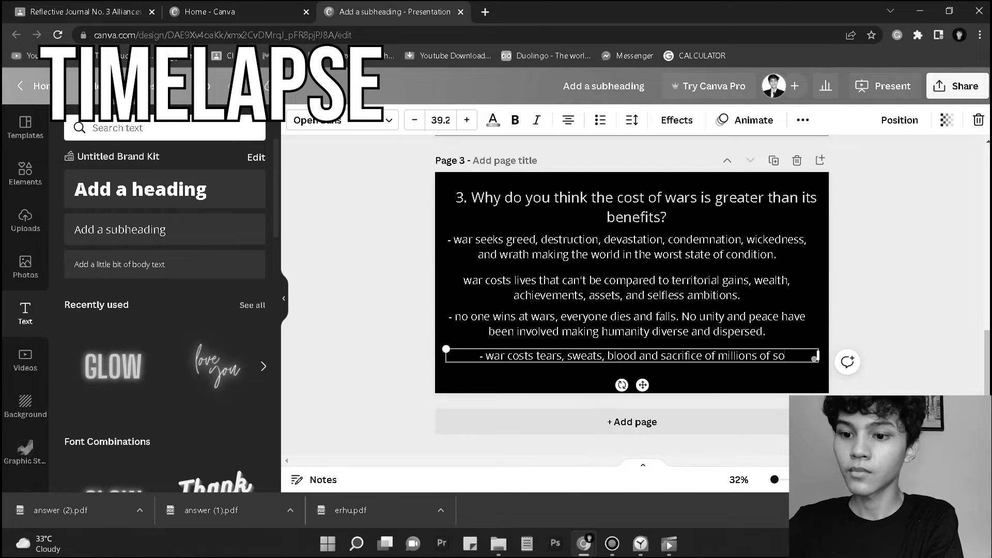
{"action": "type", "text": "ldiers souls, dignity, family, and freedom."}
{"action": "scroll", "coordinate": [636, 300], "scroll_direction": "up", "scroll_amount": 1}
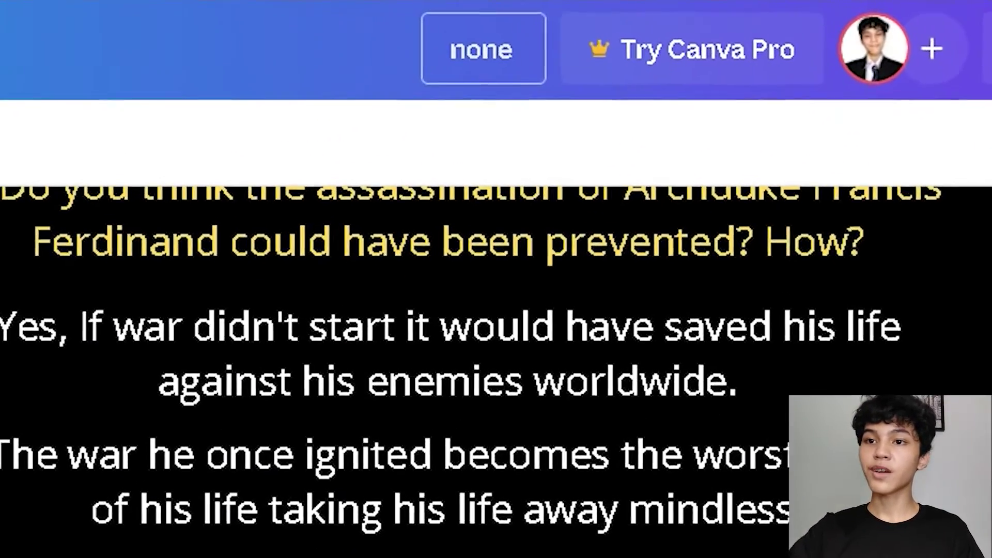
Rename the presentation as 'my answer'.
{"action": "double_click", "coordinate": [481, 50]}
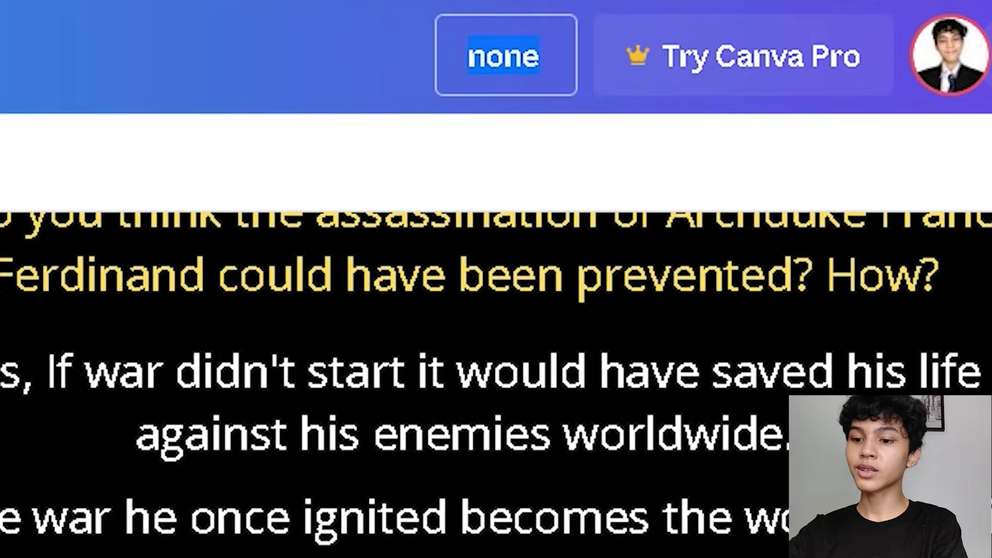
{"action": "type", "text": "m"}
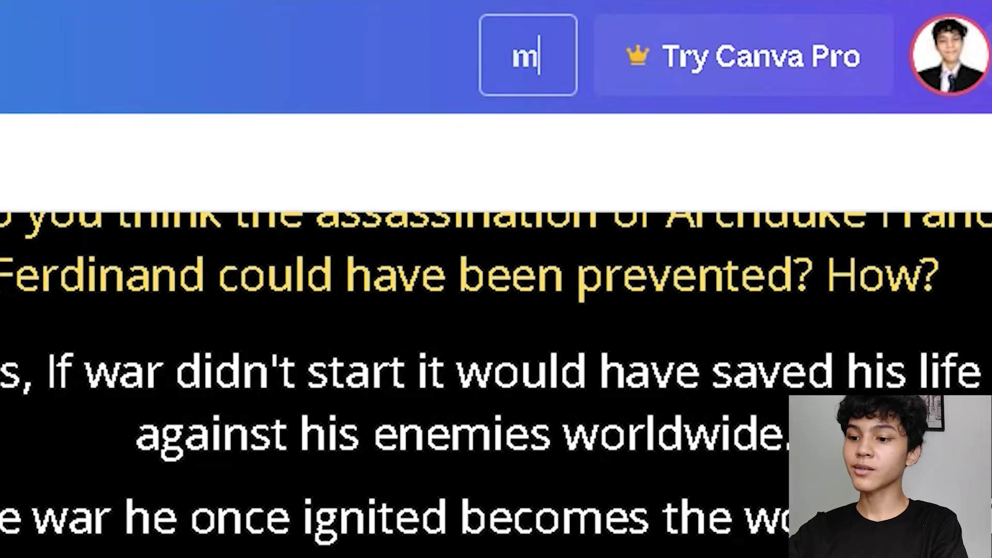
{"action": "type", "text": "y answer"}
{"action": "key", "text": "Return"}
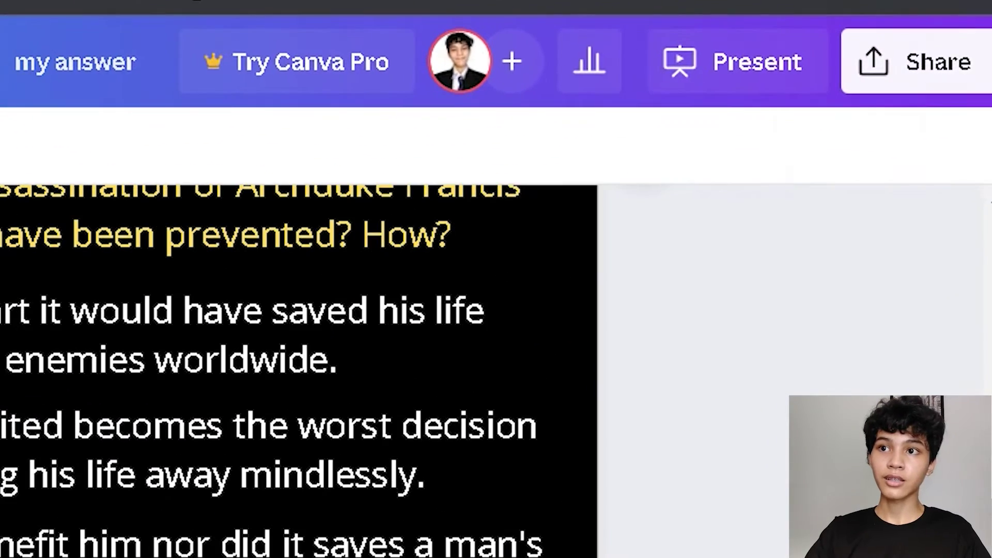
Share the presentation with anyone with the link, limit access to 'Can view', and copy the link.
{"action": "left_click", "coordinate": [924, 61]}
{"action": "scroll", "coordinate": [649, 336], "scroll_direction": "down", "scroll_amount": 1}
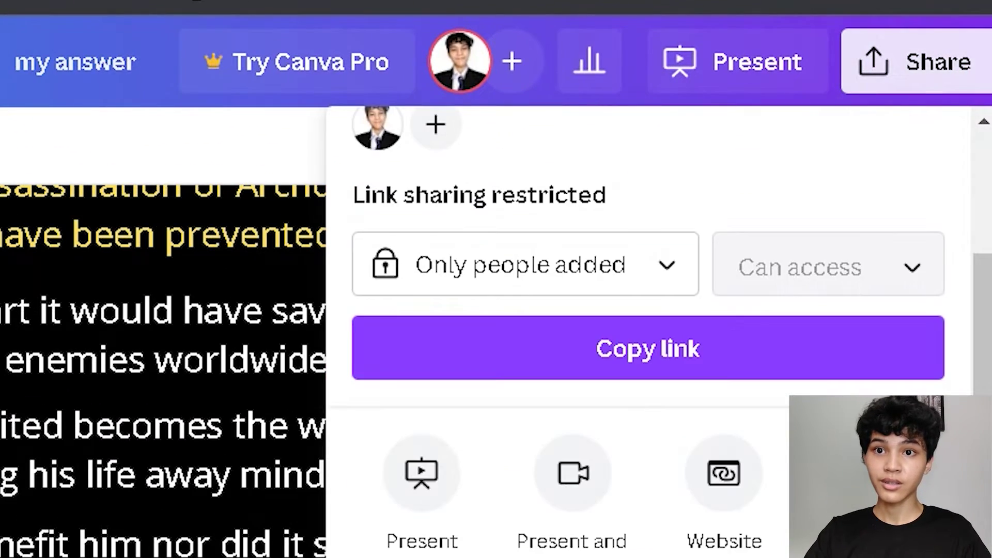
{"action": "left_click", "coordinate": [641, 266]}
{"action": "left_click", "coordinate": [636, 473]}
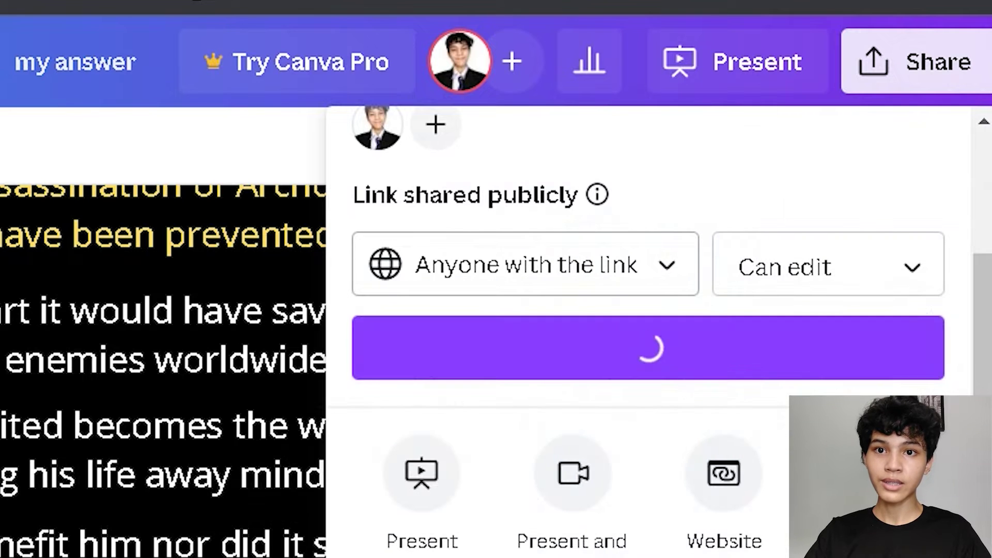
{"action": "left_click", "coordinate": [829, 264]}
{"action": "left_click", "coordinate": [791, 330]}
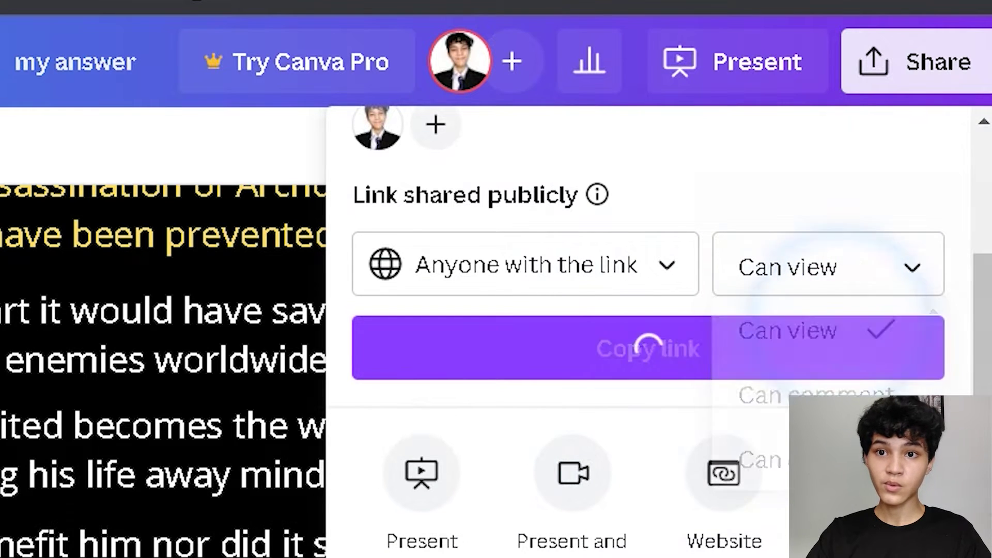
{"action": "left_click", "coordinate": [727, 364]}
Switch to Google Classroom, attach the copied link to the Reflective Journal No. 3 assignment, and open the attached presentation.
{"action": "left_click", "coordinate": [228, 12]}
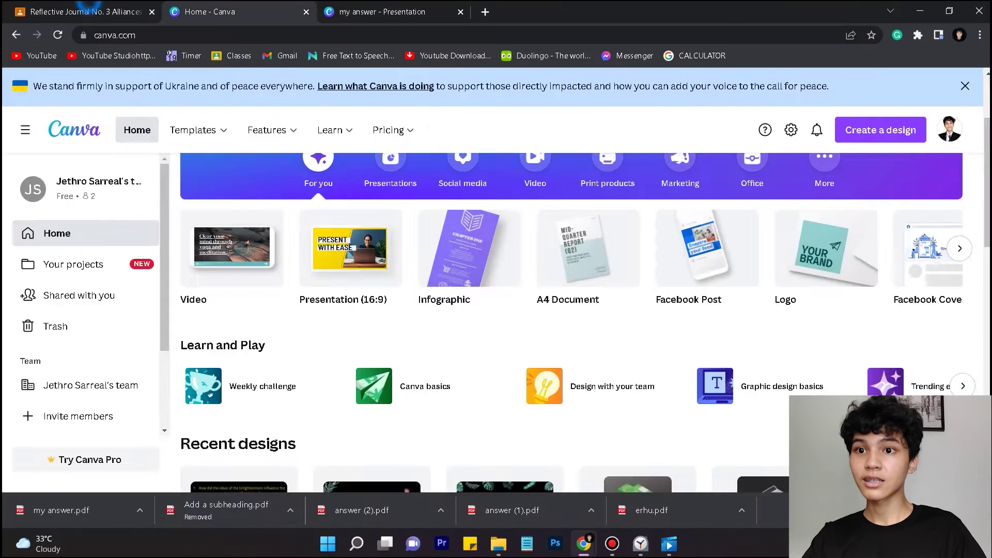
{"action": "left_click", "coordinate": [85, 12]}
{"action": "left_click", "coordinate": [775, 173]}
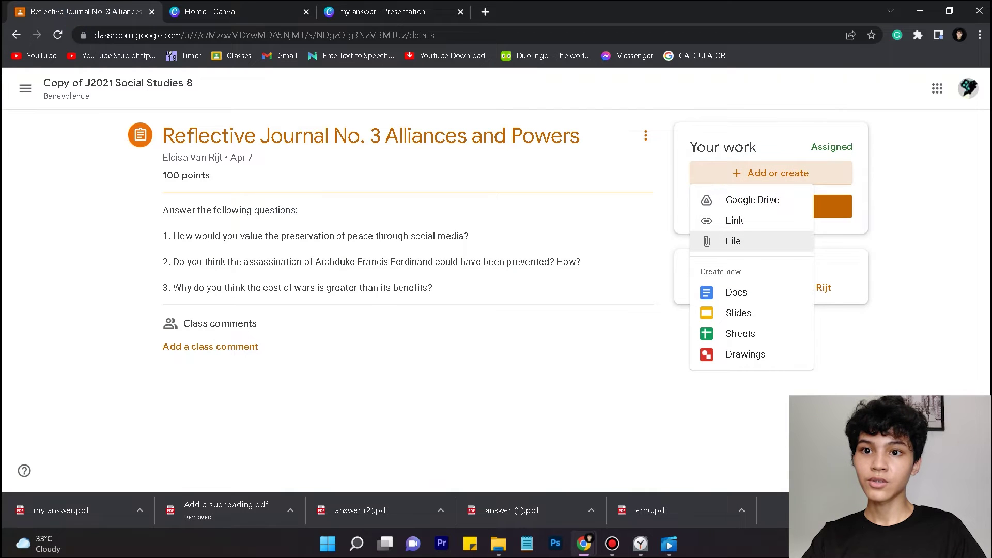
{"action": "left_click", "coordinate": [734, 221]}
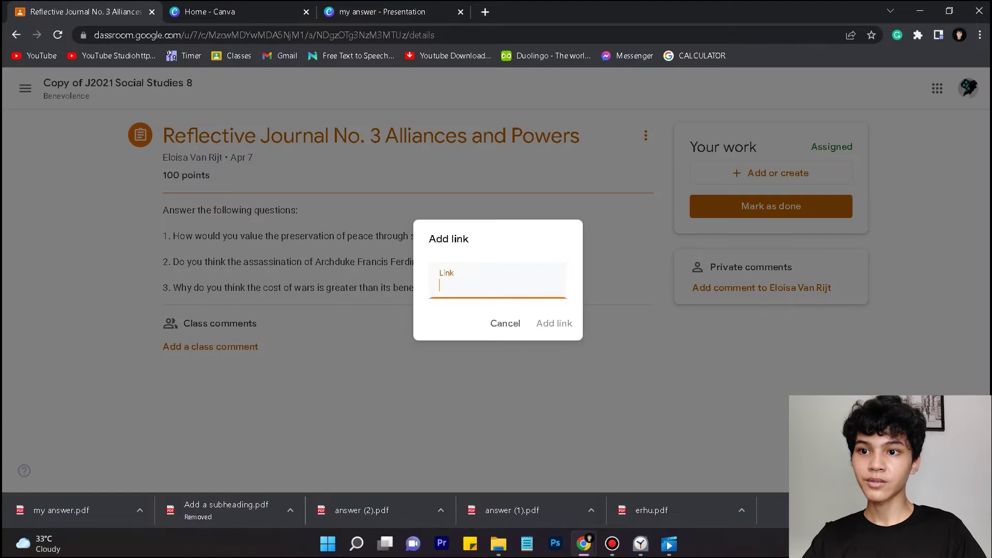
{"action": "right_click", "coordinate": [507, 282]}
{"action": "left_click", "coordinate": [538, 381]}
{"action": "left_click", "coordinate": [555, 323]}
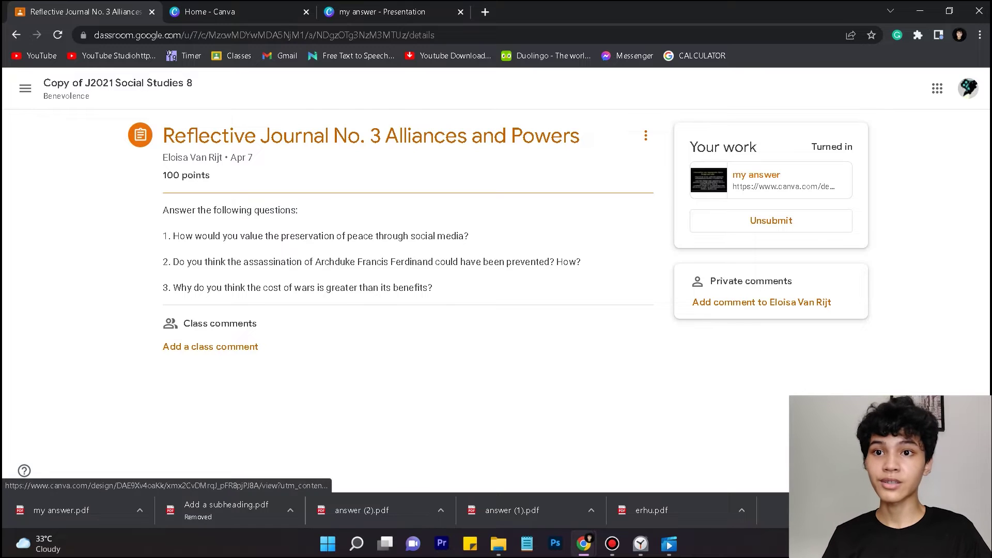
{"action": "left_click", "coordinate": [757, 175]}
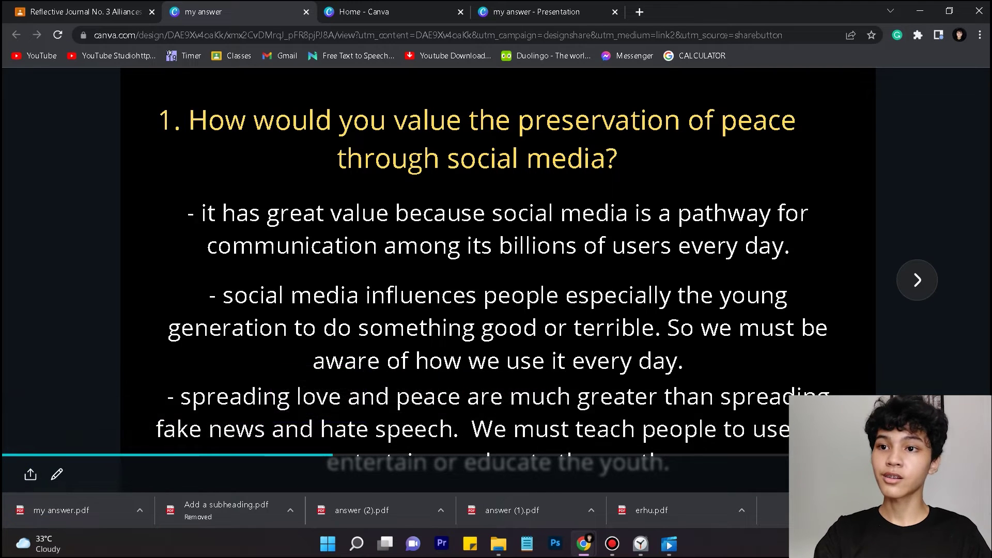
Return to the Canva editor and delete all text from pages 1 and 2 of the presentation.
{"action": "left_click", "coordinate": [537, 12]}
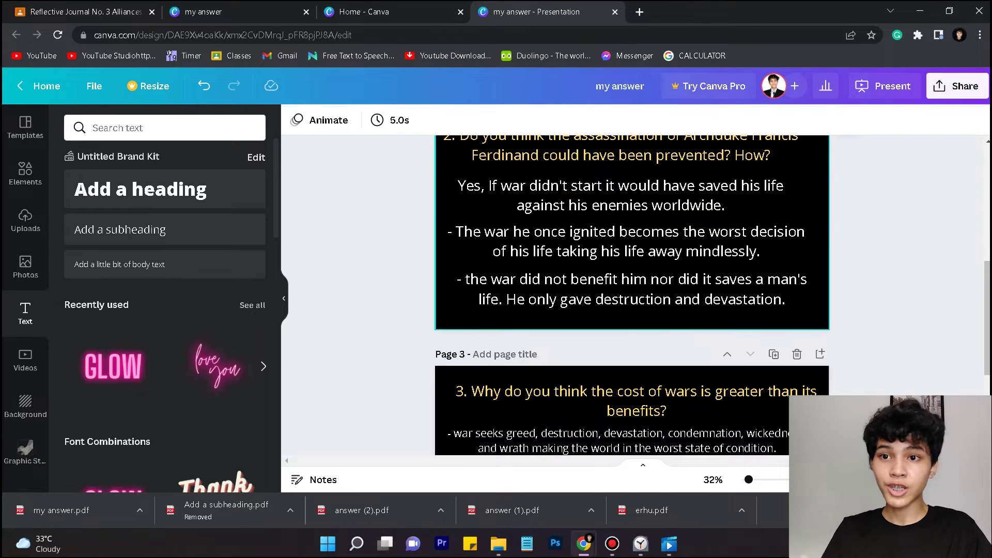
{"action": "scroll", "coordinate": [633, 295], "scroll_direction": "up", "scroll_amount": 5}
{"action": "left_click_drag", "start_coordinate": [920, 278], "coordinate": [408, 371]}
{"action": "left_click_drag", "start_coordinate": [391, 197], "coordinate": [713, 362]}
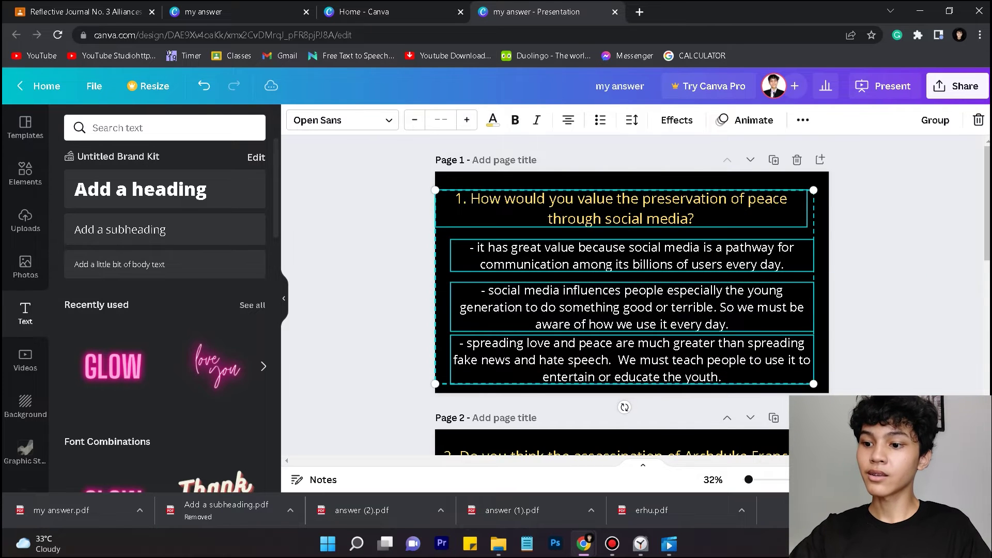
{"action": "key", "text": "Delete"}
{"action": "scroll", "coordinate": [713, 310], "scroll_direction": "down", "scroll_amount": 5}
{"action": "scroll", "coordinate": [517, 256], "scroll_direction": "up", "scroll_amount": 2}
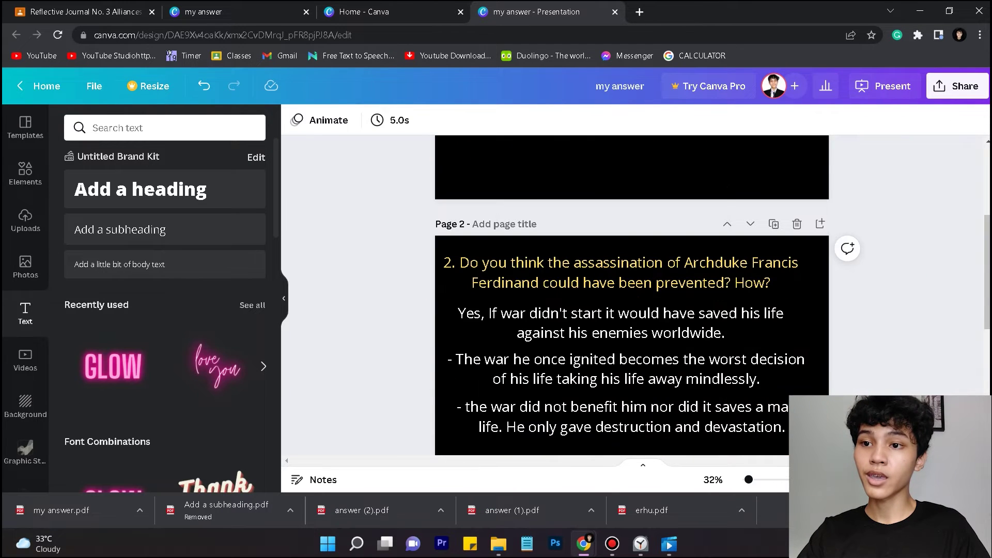
{"action": "left_click_drag", "start_coordinate": [394, 235], "coordinate": [851, 440]}
{"action": "key", "text": "Delete"}
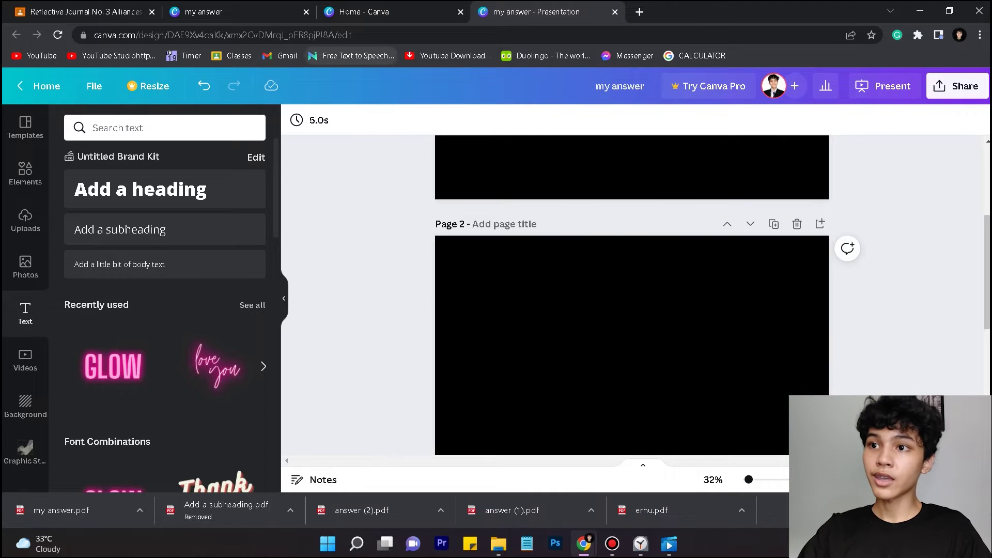
Reopen the submitted link from Google Classroom and compare its pages with the edited design.
{"action": "left_click", "coordinate": [267, 5]}
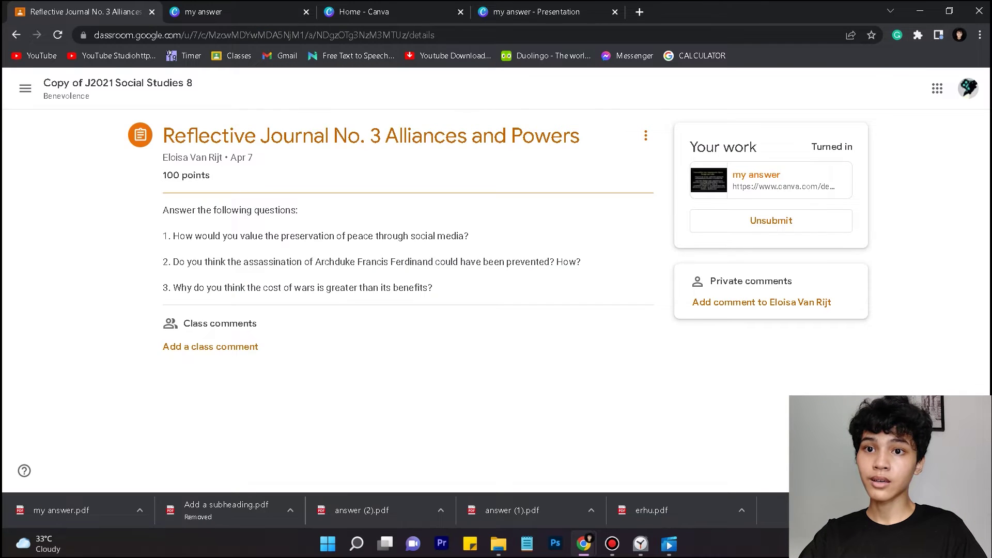
{"action": "left_click", "coordinate": [774, 181]}
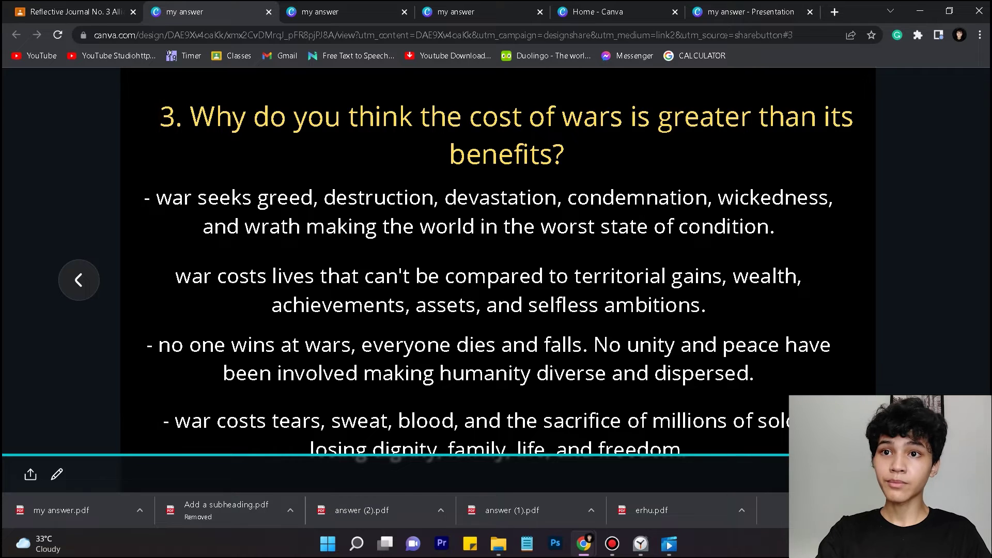
{"action": "left_click", "coordinate": [745, 12]}
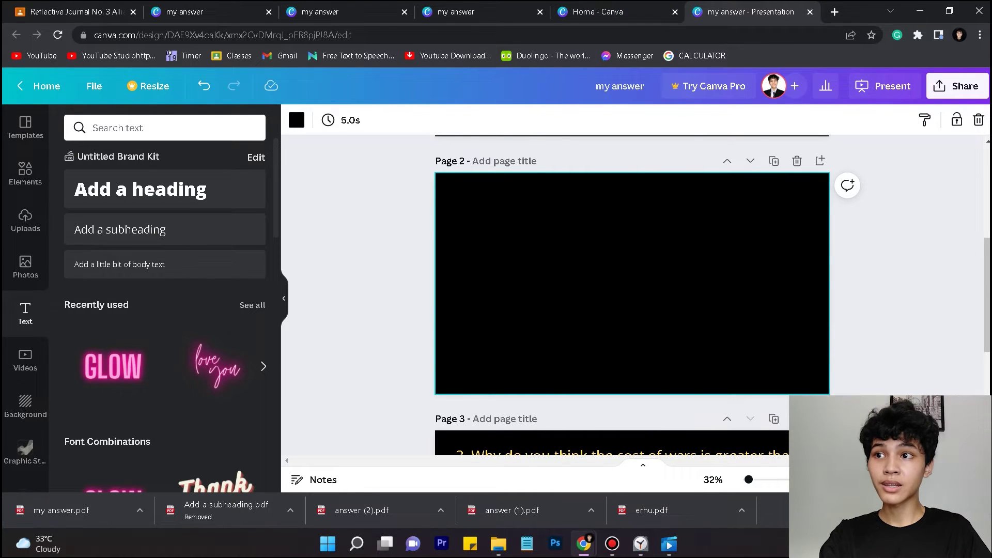
{"action": "left_click", "coordinate": [118, 13]}
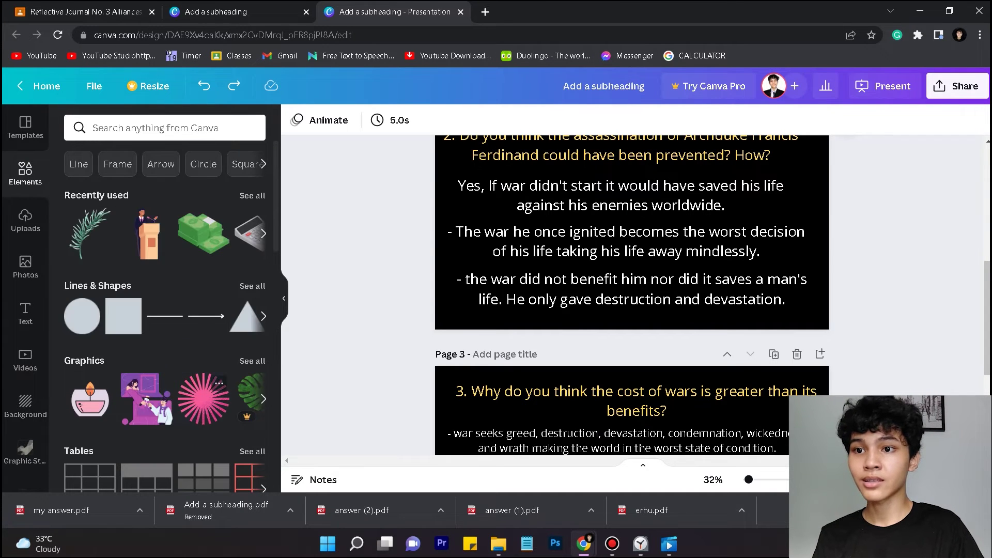
Add the pink sunburst, green leaf branch and man-at-podium graphics to page 2.
{"action": "left_click", "coordinate": [204, 399]}
{"action": "left_click", "coordinate": [146, 233]}
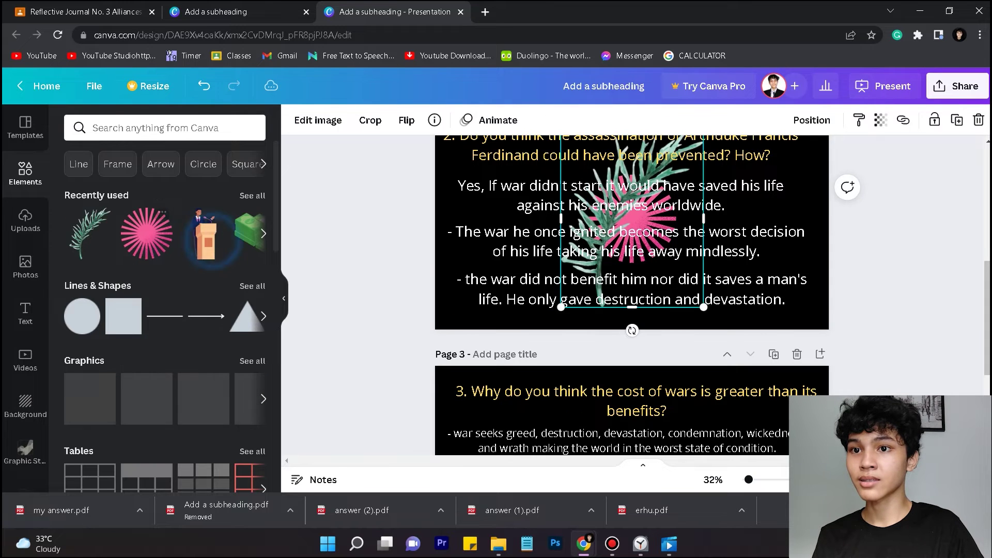
{"action": "left_click", "coordinate": [205, 233]}
Add the red cave painting photo to page 3 and deselect it.
{"action": "scroll", "coordinate": [632, 285], "scroll_direction": "down", "scroll_amount": 4}
{"action": "left_click", "coordinate": [498, 281]}
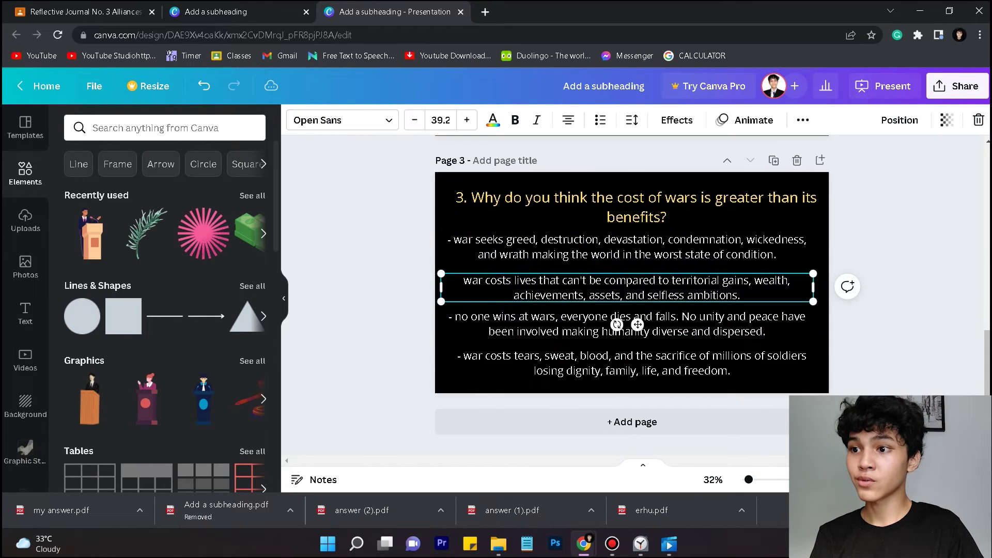
{"action": "scroll", "coordinate": [224, 263], "scroll_direction": "down", "scroll_amount": 6}
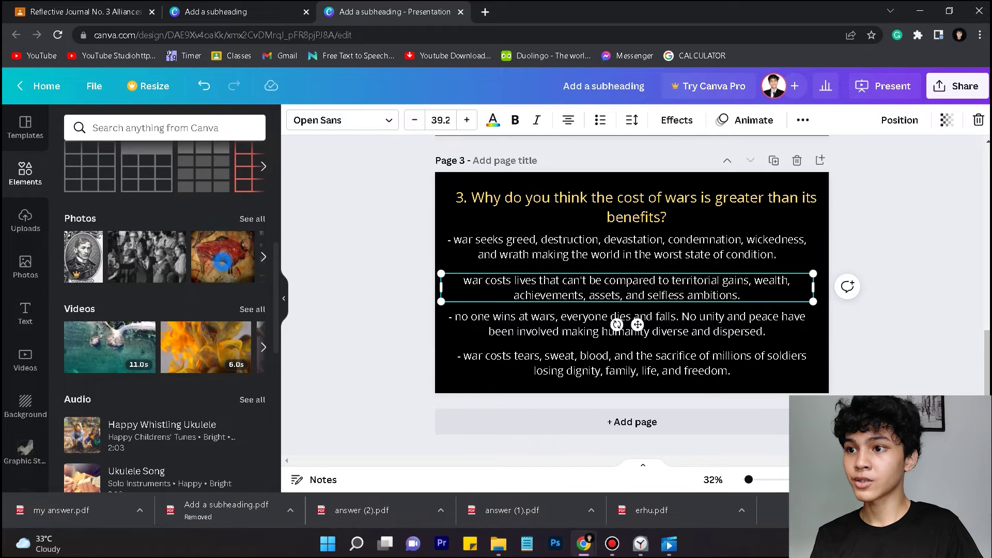
{"action": "left_click", "coordinate": [222, 259]}
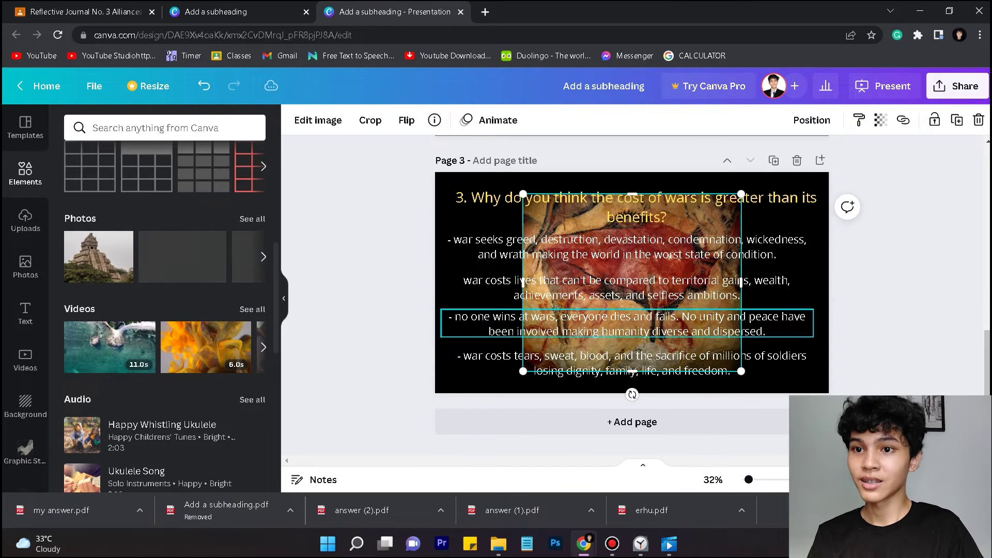
{"action": "left_click", "coordinate": [343, 238]}
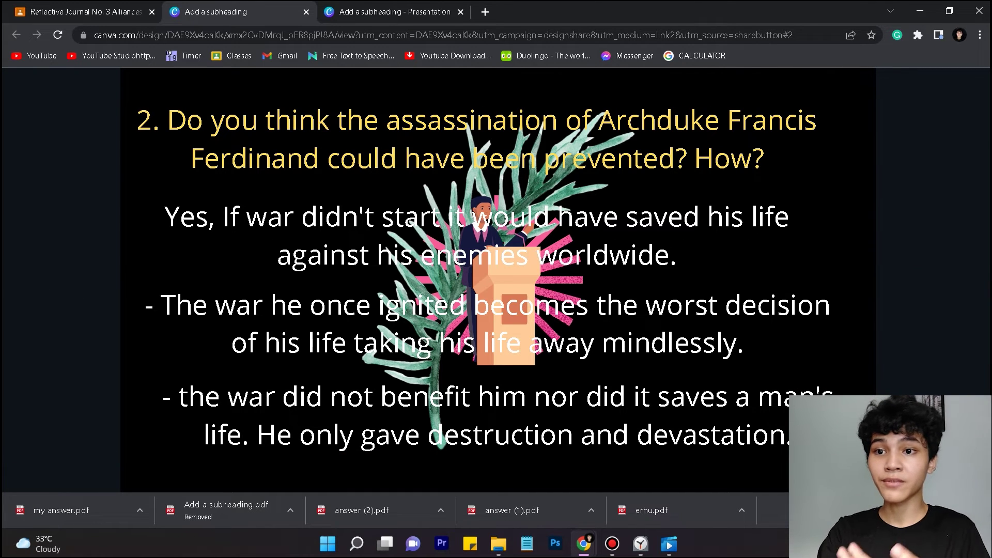
Review the shared presentation's pages, the design in the editor, and the turned-in assignment in Google Classroom.
{"action": "key", "text": "Right"}
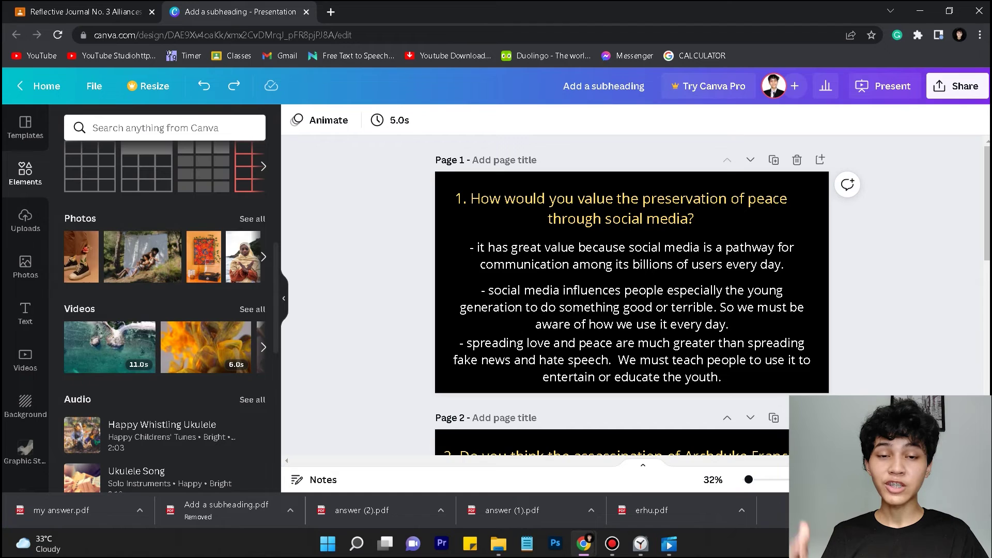
{"action": "scroll", "coordinate": [632, 295], "scroll_direction": "down", "scroll_amount": 4}
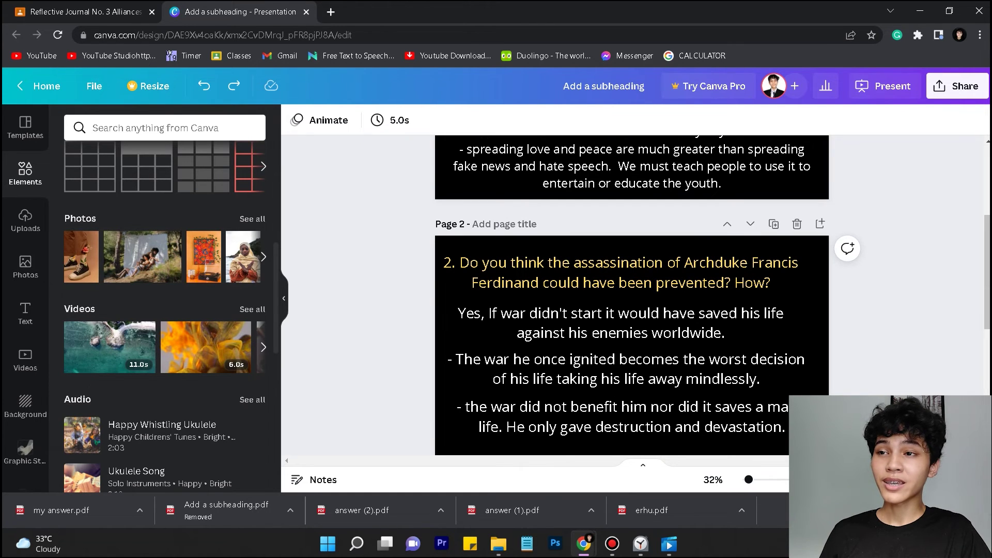
{"action": "left_click", "coordinate": [85, 12]}
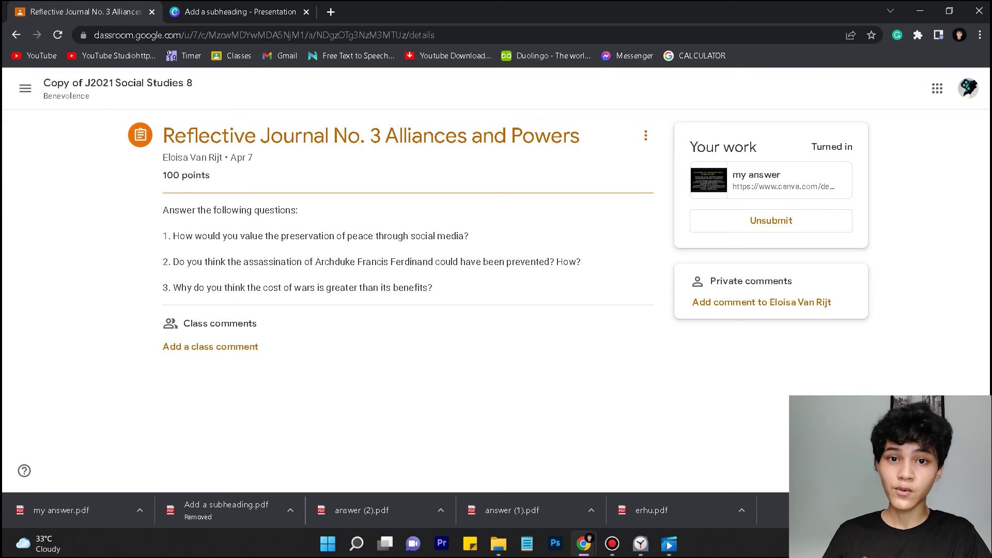
{"action": "key", "text": "ctrl+Tab"}
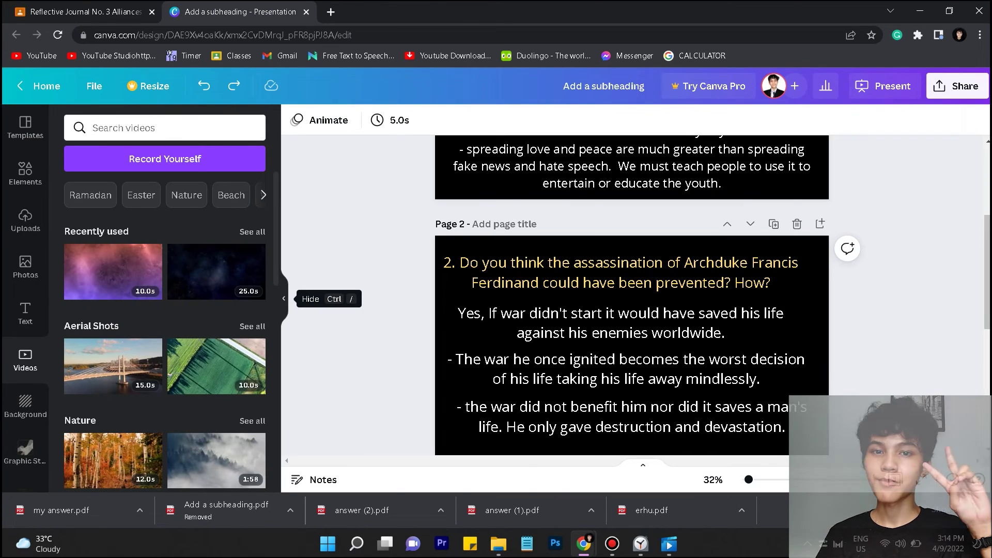